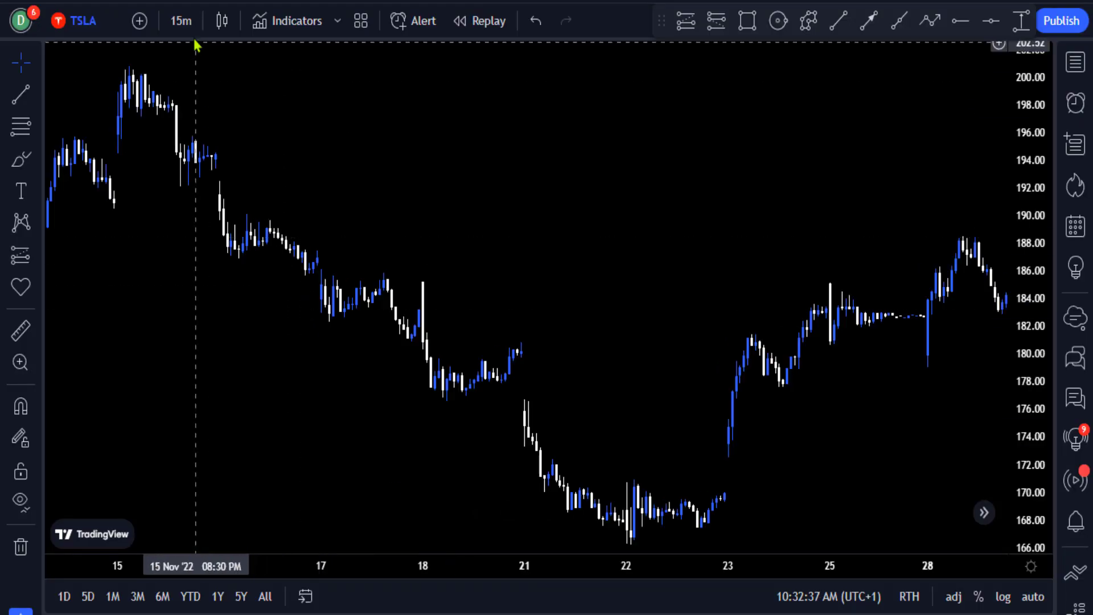
Step: Keep the 15-minute interval and add the Defi Davinci Cheat Code indicator to the TSLA chart
left_click(182, 21)
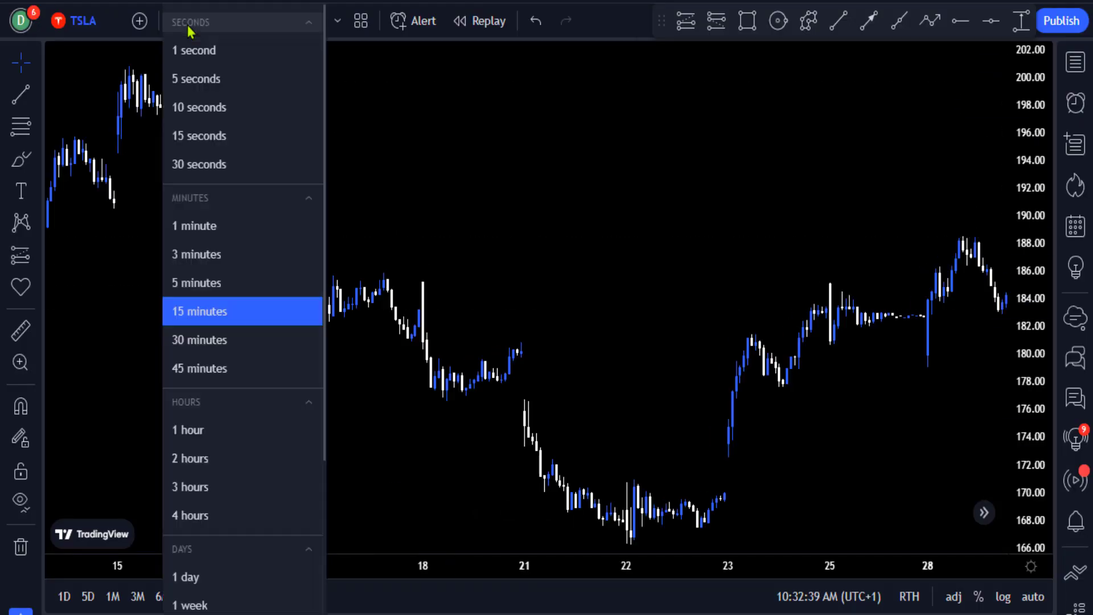
left_click(402, 237)
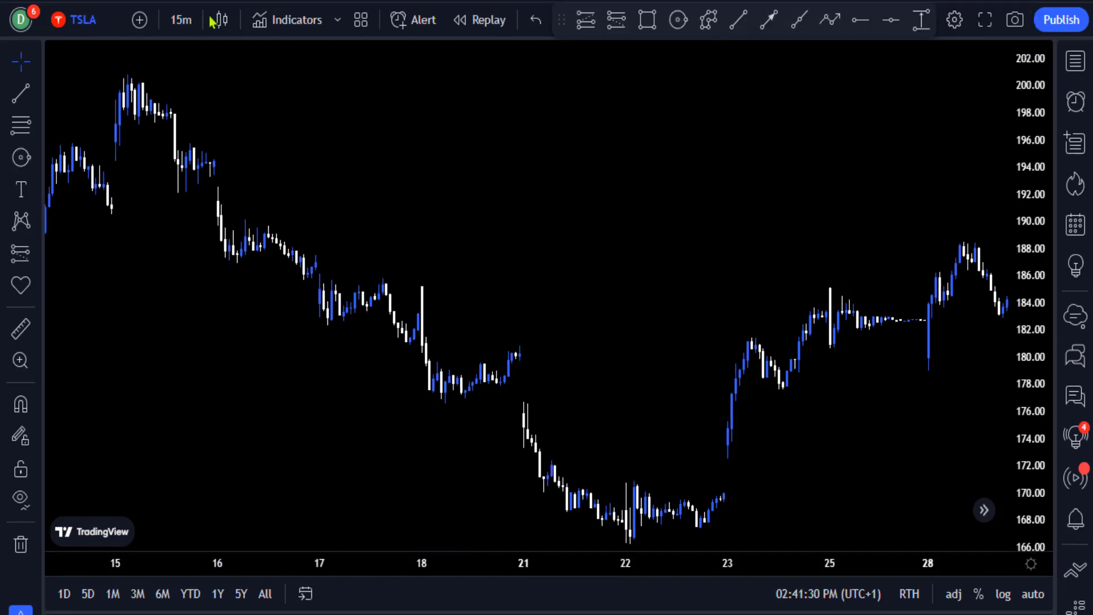
left_click(289, 30)
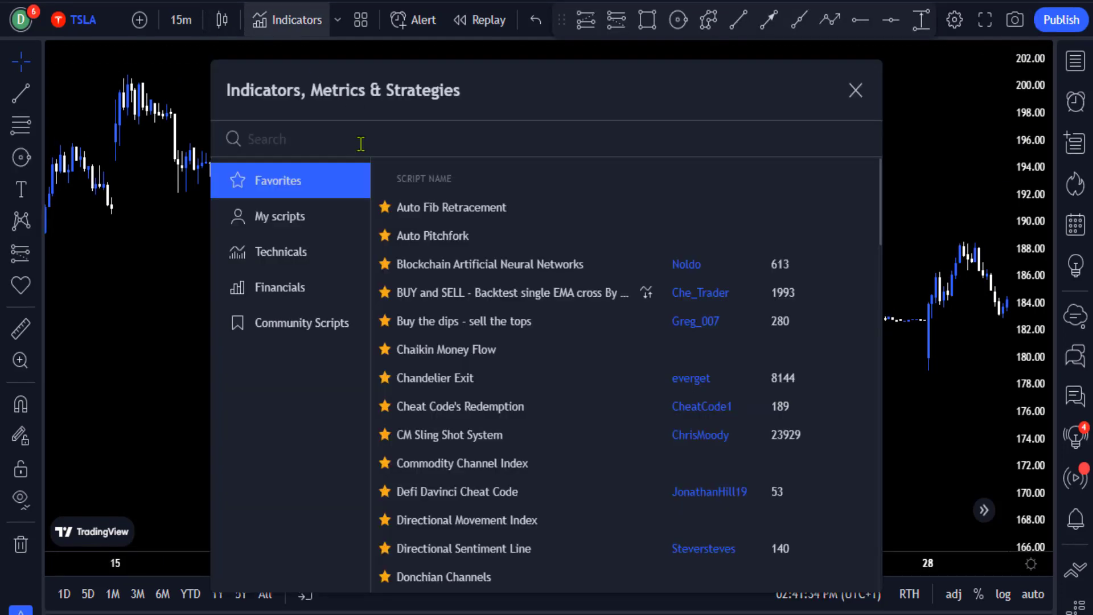
type("davinci")
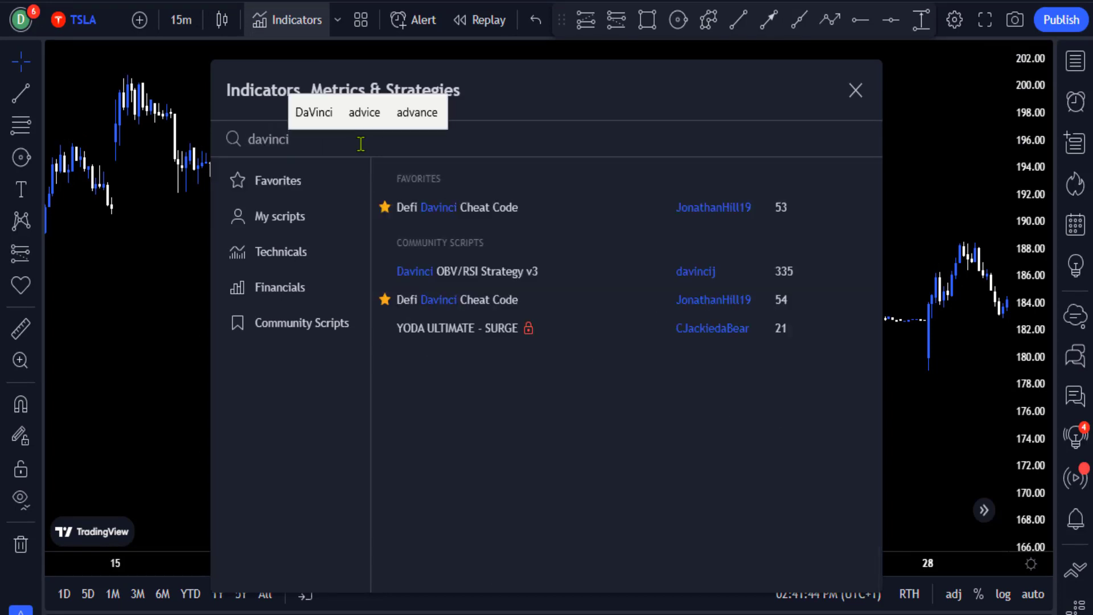
left_click(560, 220)
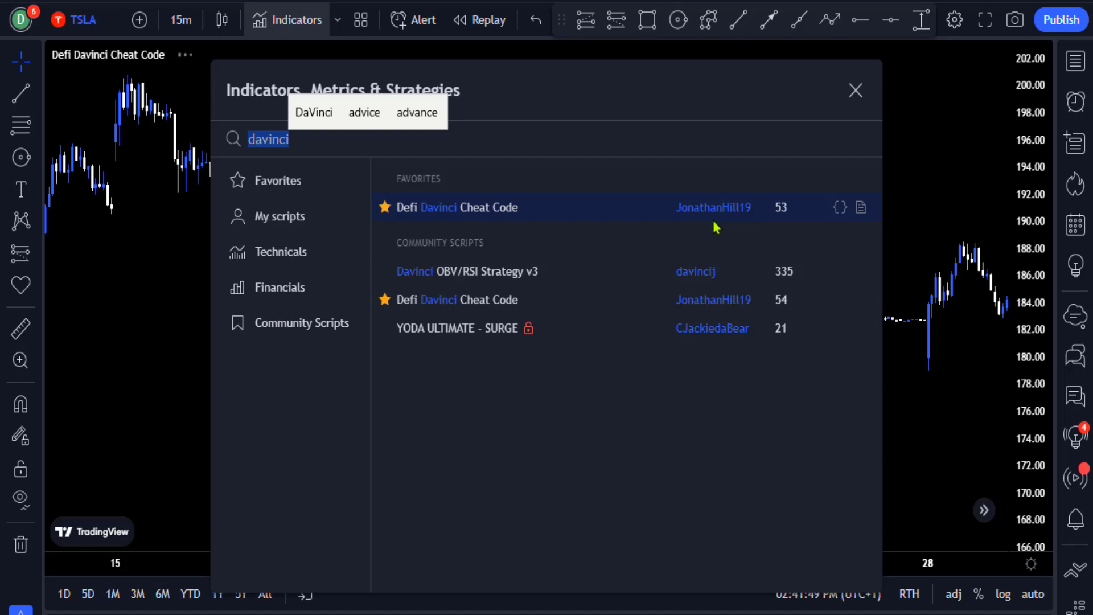
left_click(855, 91)
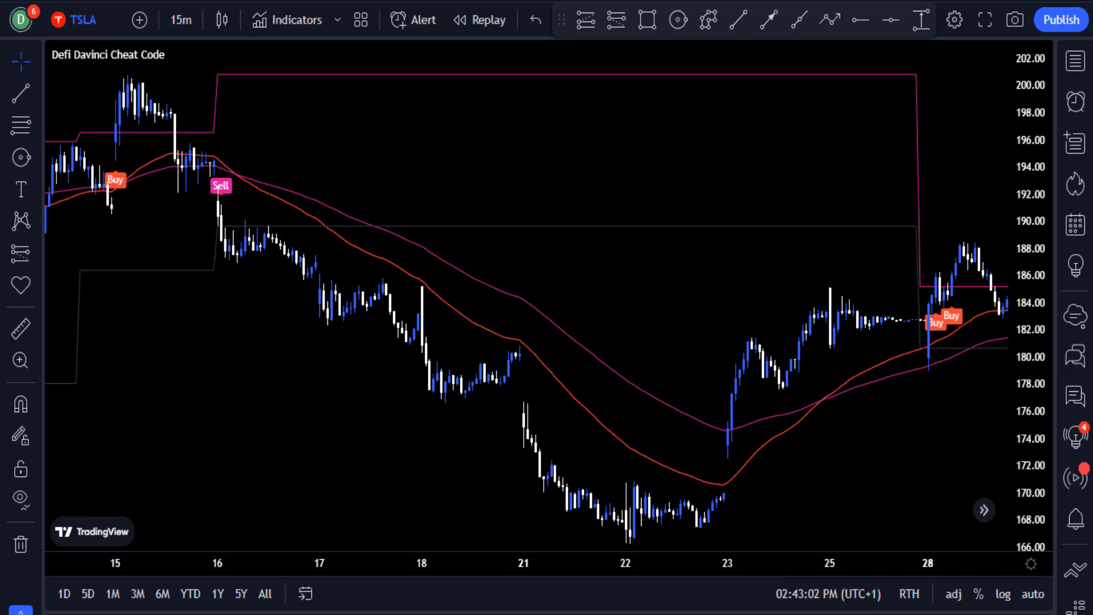
Step: Set the Defi Davinci Cheat Code's First MA Length to 25 and 2nd MA Length to 50
left_click(145, 58)
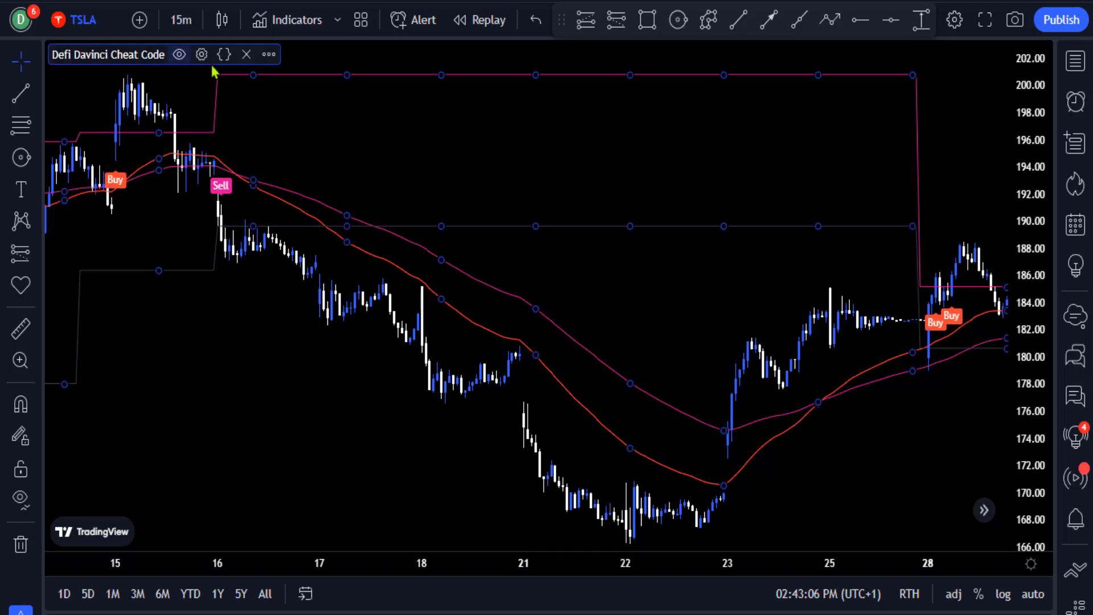
left_click(202, 54)
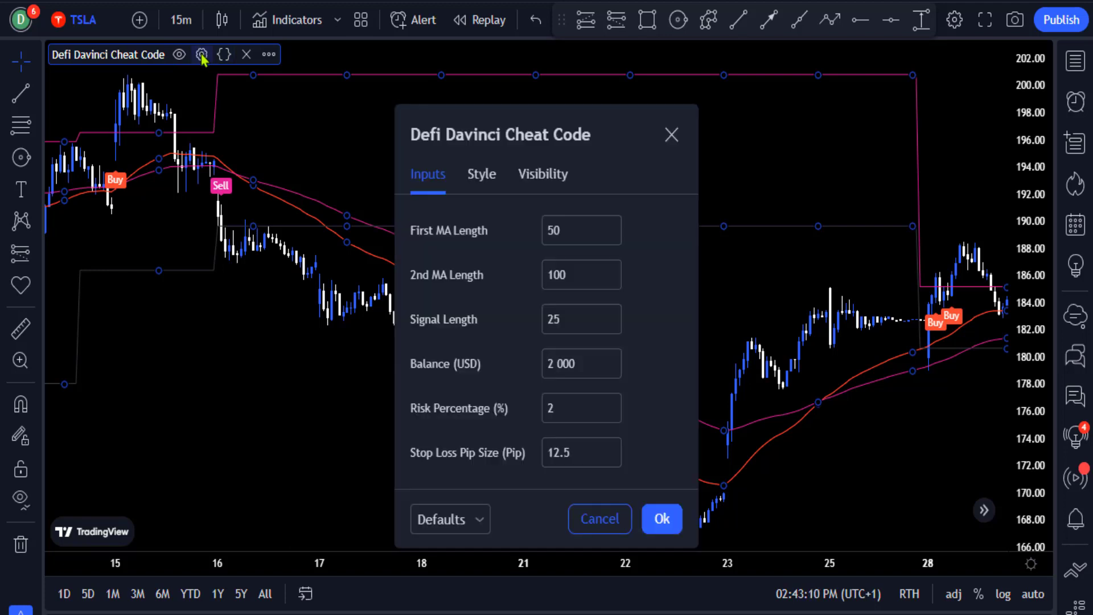
left_click(569, 233)
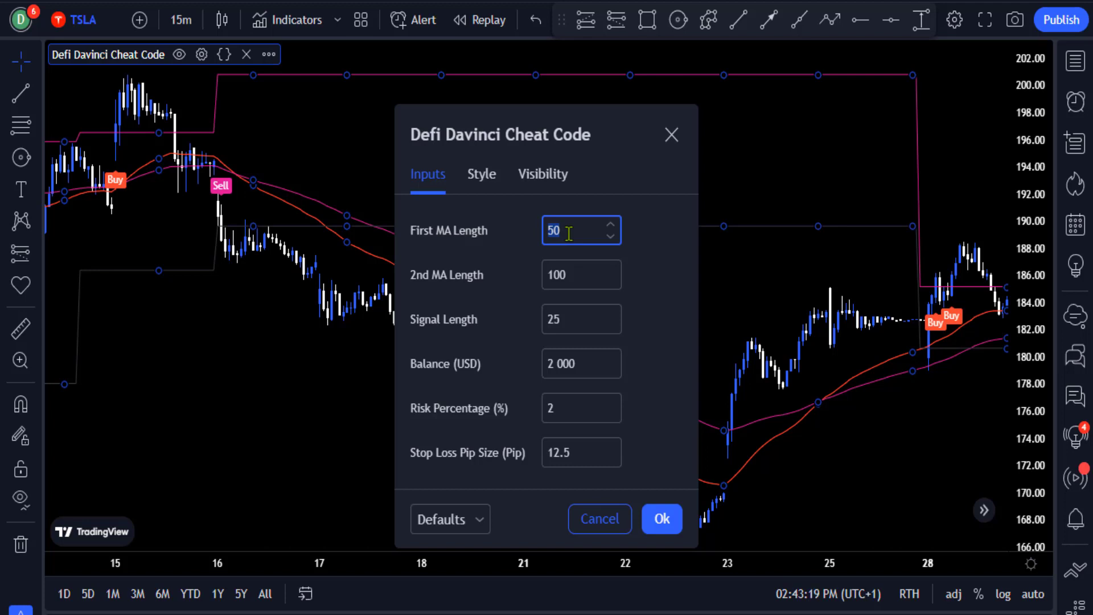
key("Tab")
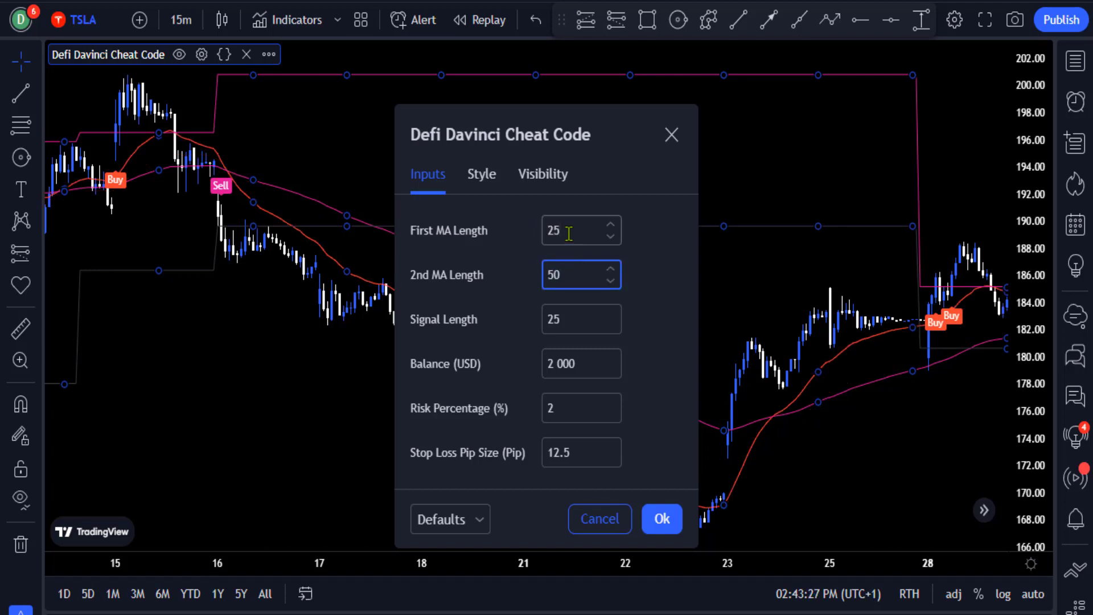
left_click(637, 313)
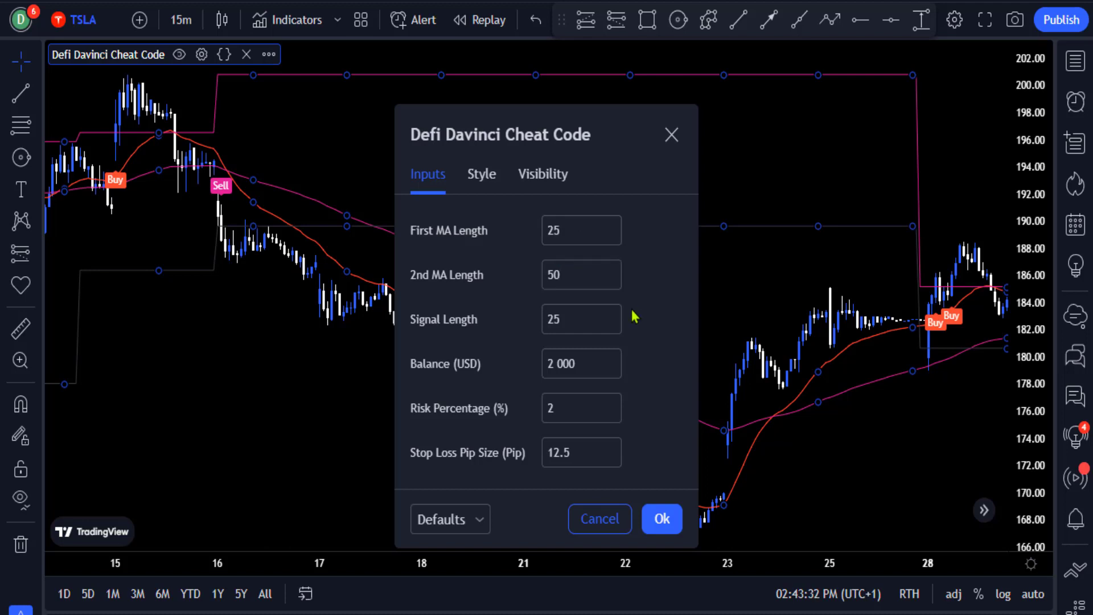
Step: Hide the Davinci indicator's resistance and support lines and its Buy and Sell signal labels
left_click(472, 182)
left_click_drag(586, 64, 666, 11)
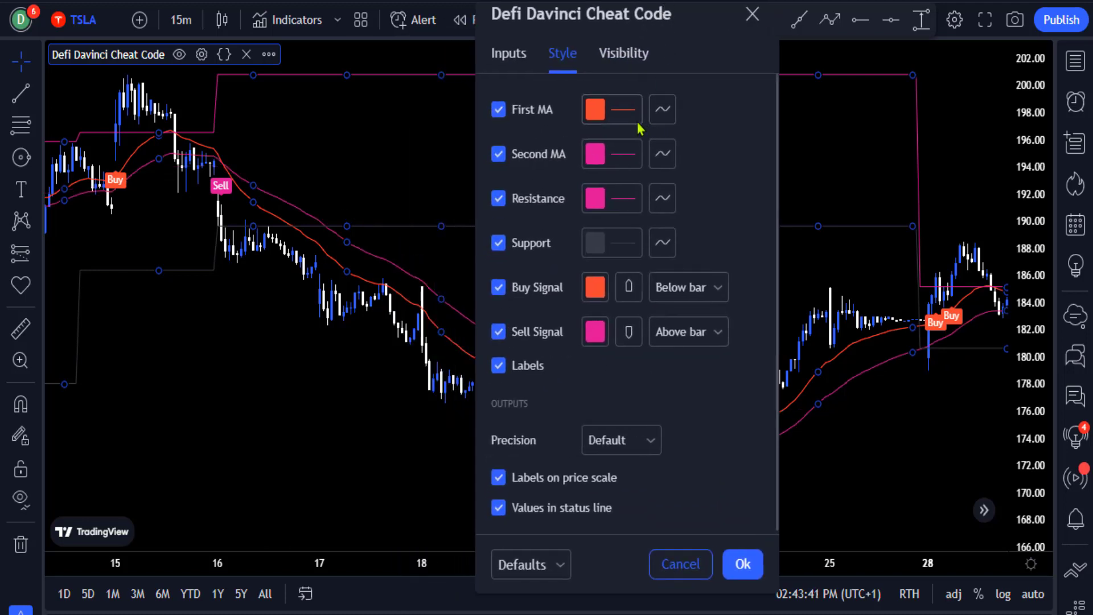
left_click(499, 200)
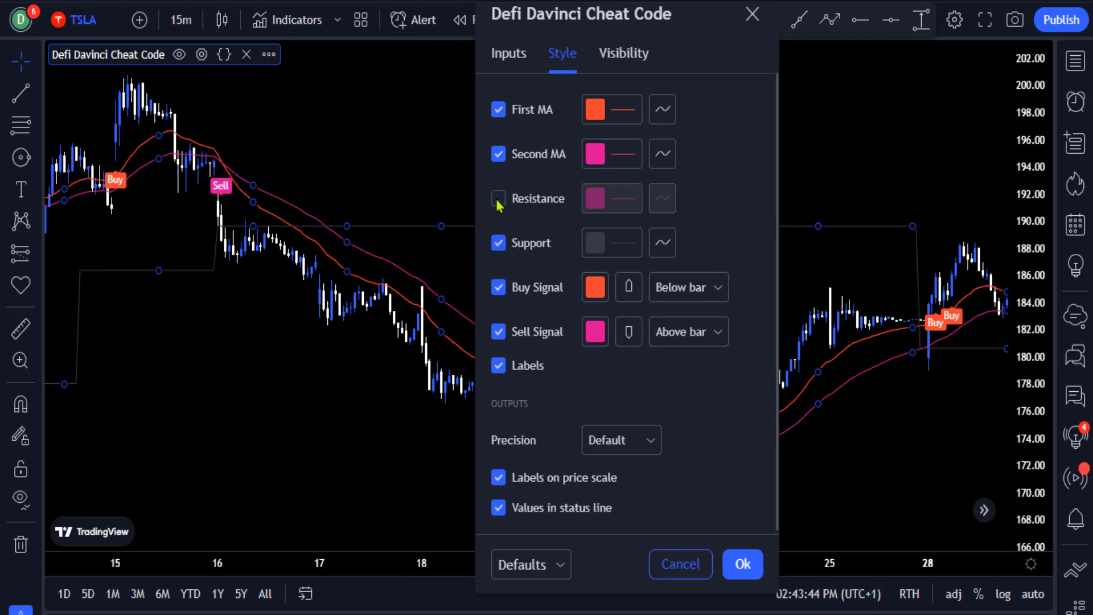
left_click(504, 246)
left_click(501, 289)
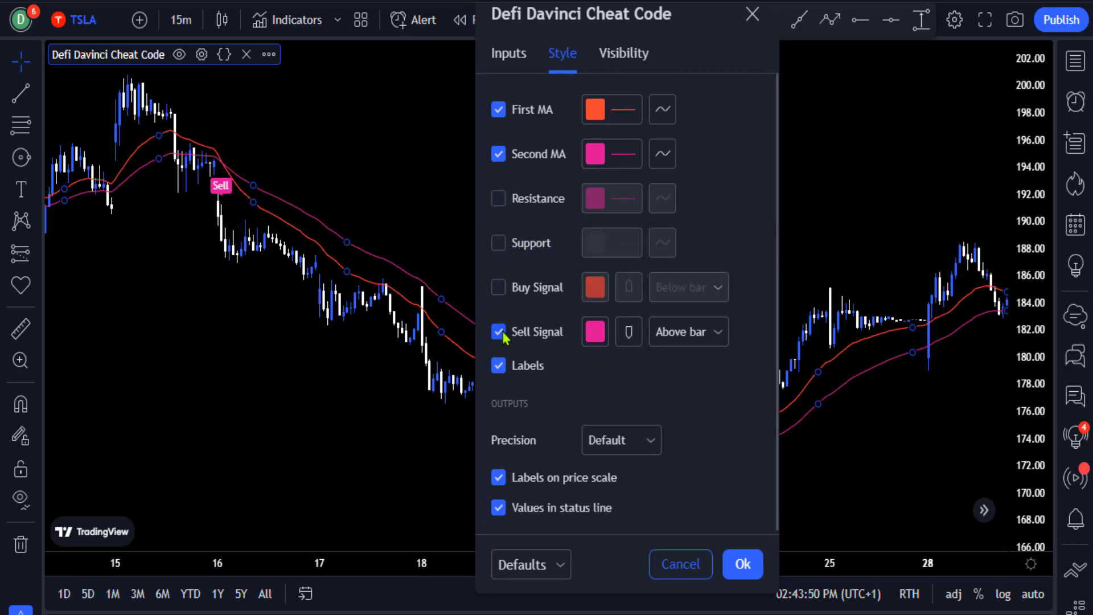
left_click(501, 333)
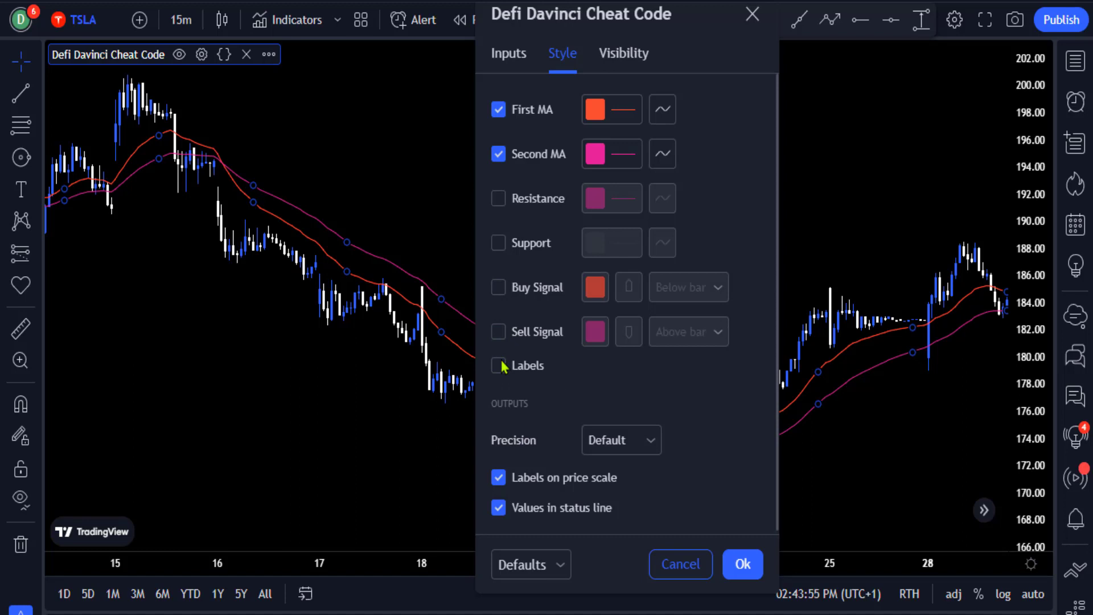
Step: Make the First MA white and the Second MA yellow, both thicker, and apply
left_click(625, 109)
left_click(598, 146)
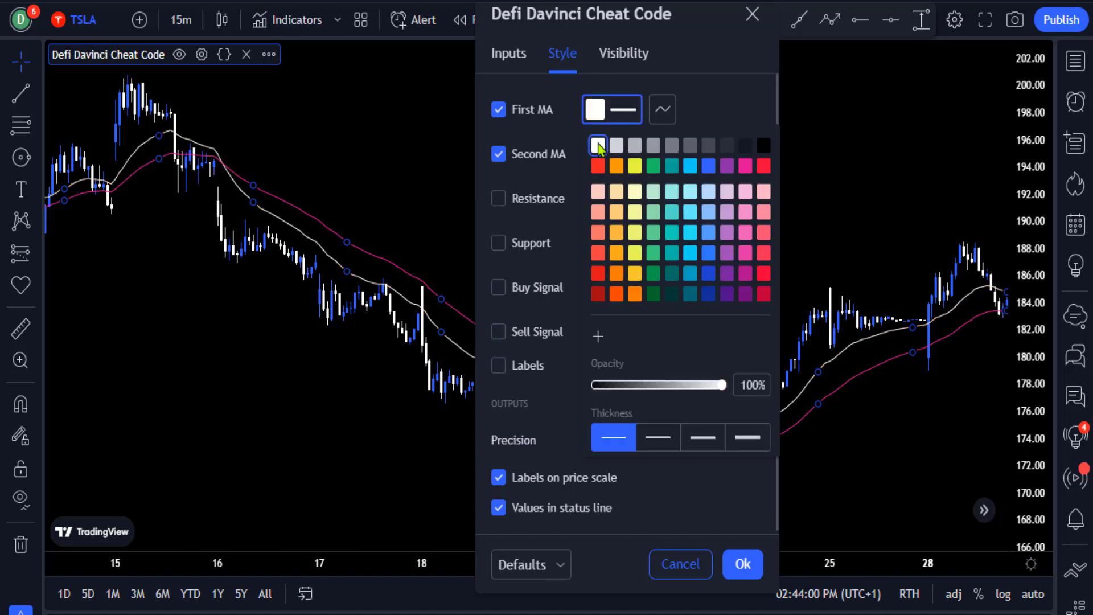
left_click(704, 439)
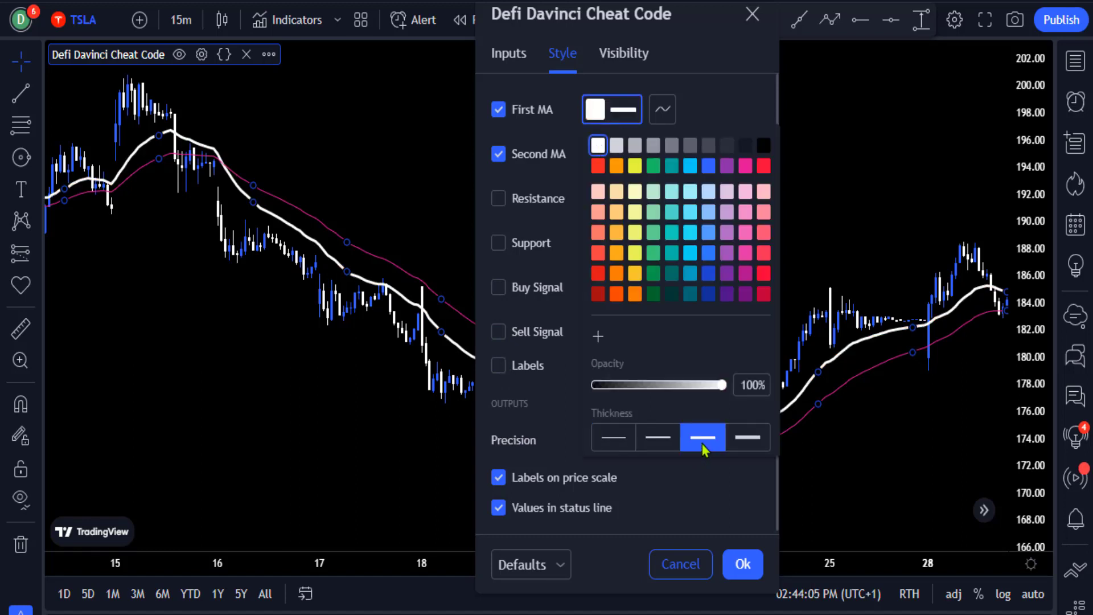
left_click(731, 121)
left_click(616, 162)
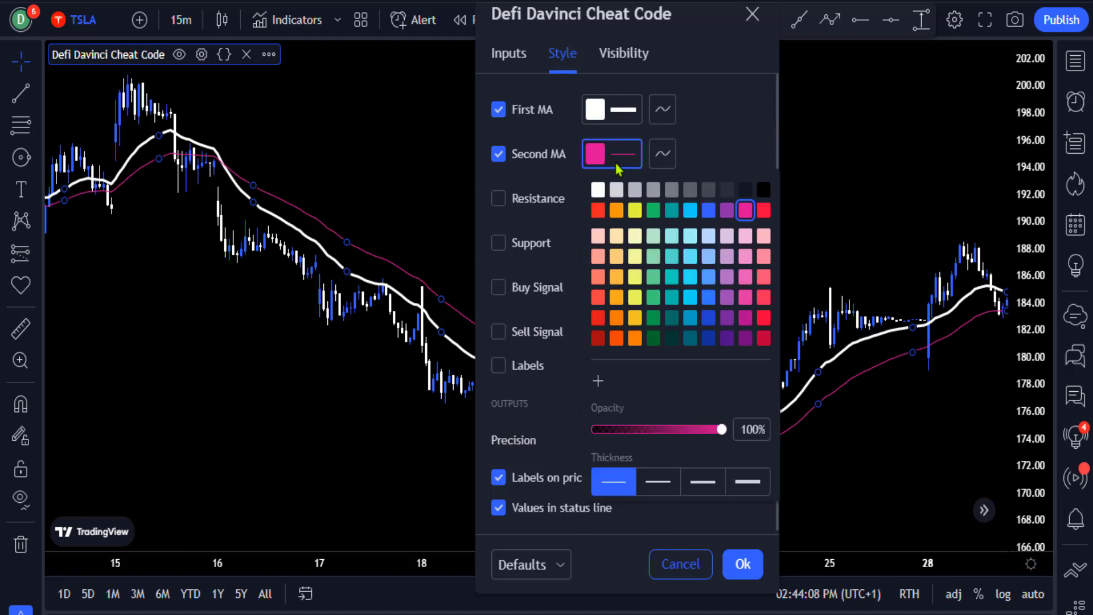
left_click(634, 212)
left_click(703, 481)
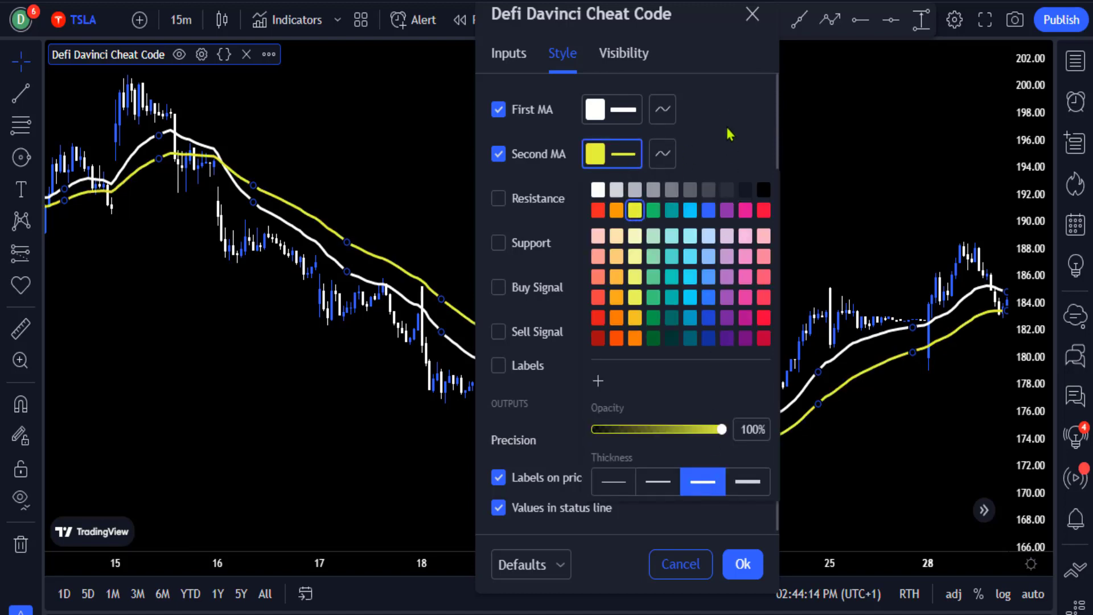
left_click(728, 130)
left_click(742, 564)
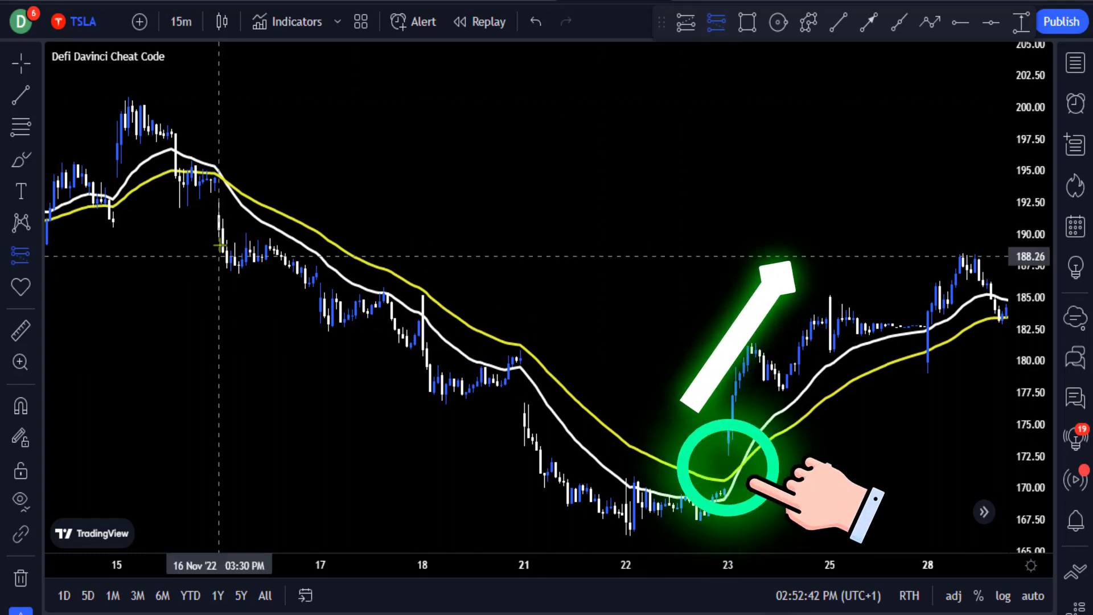
Step: Place a short position at 190.43 on 16 Nov, stop near 196.74, target about 169, through 21 Nov
left_click(218, 228)
left_click_drag(219, 139, 219, 148)
left_click_drag(219, 319, 219, 424)
left_click_drag(260, 470, 261, 505)
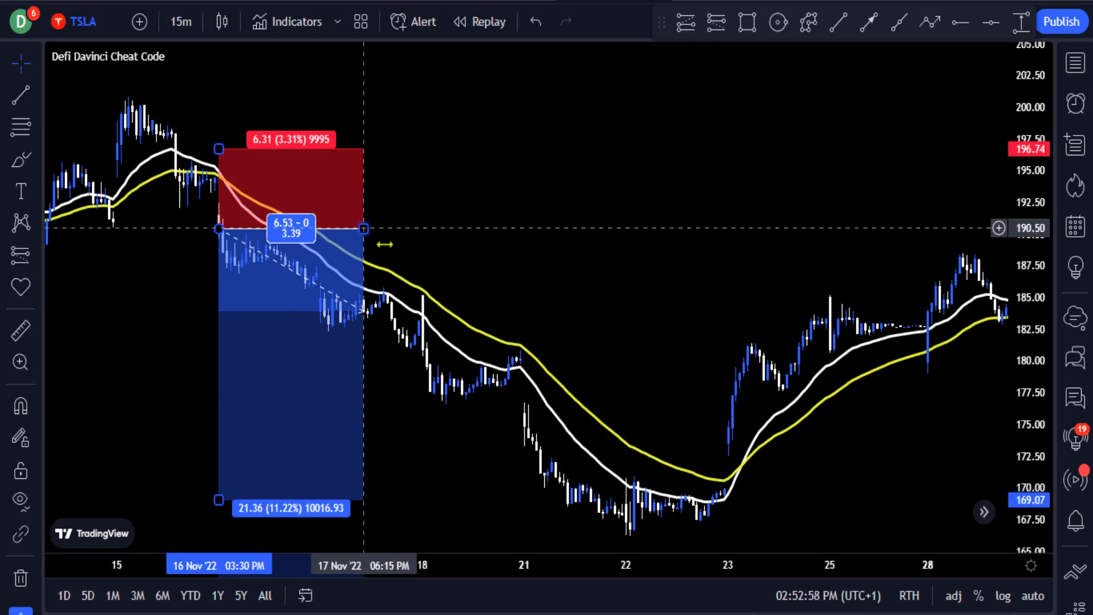
left_click_drag(363, 228, 567, 366)
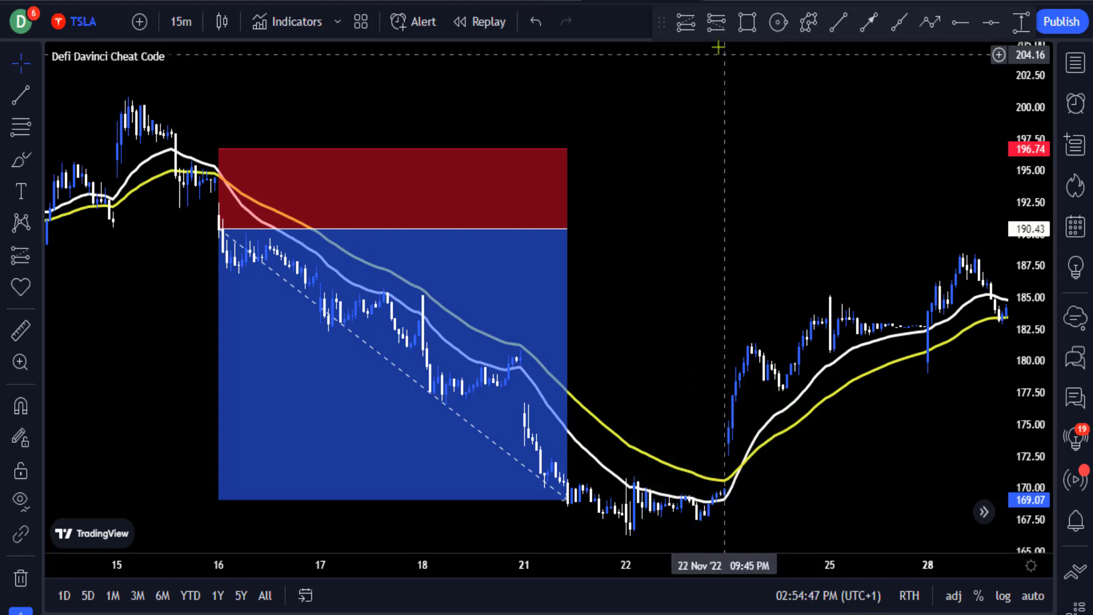
Step: Place a long position at 174.74 on 23 Nov, stop 168.79, target about 187, toward 28 Nov
left_click(728, 428)
left_click_drag(728, 516, 728, 503)
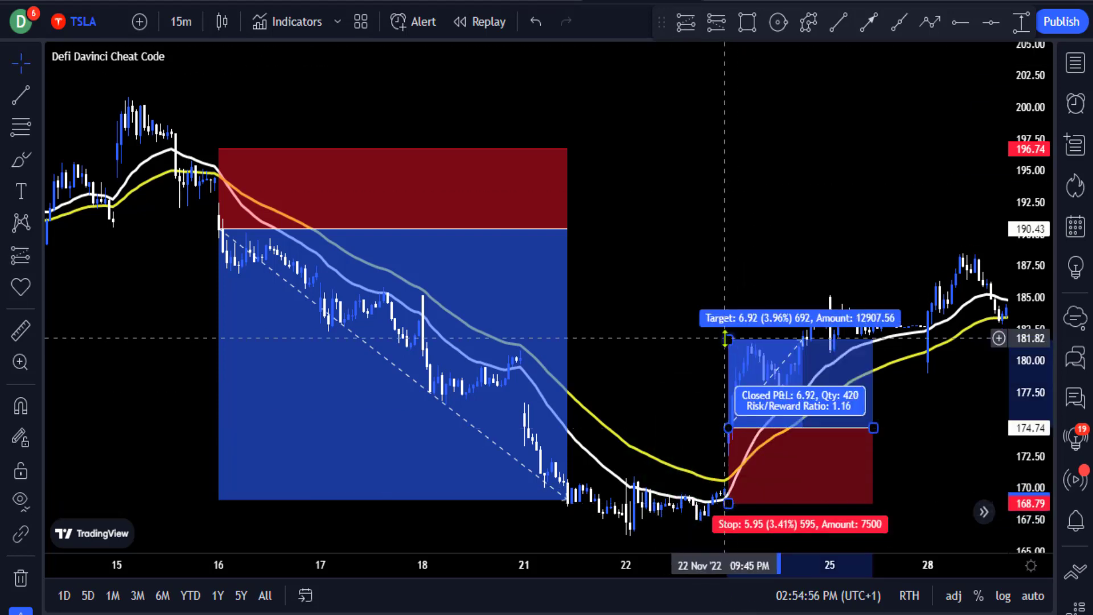
left_click_drag(746, 340, 746, 277)
left_click_drag(873, 428, 955, 428)
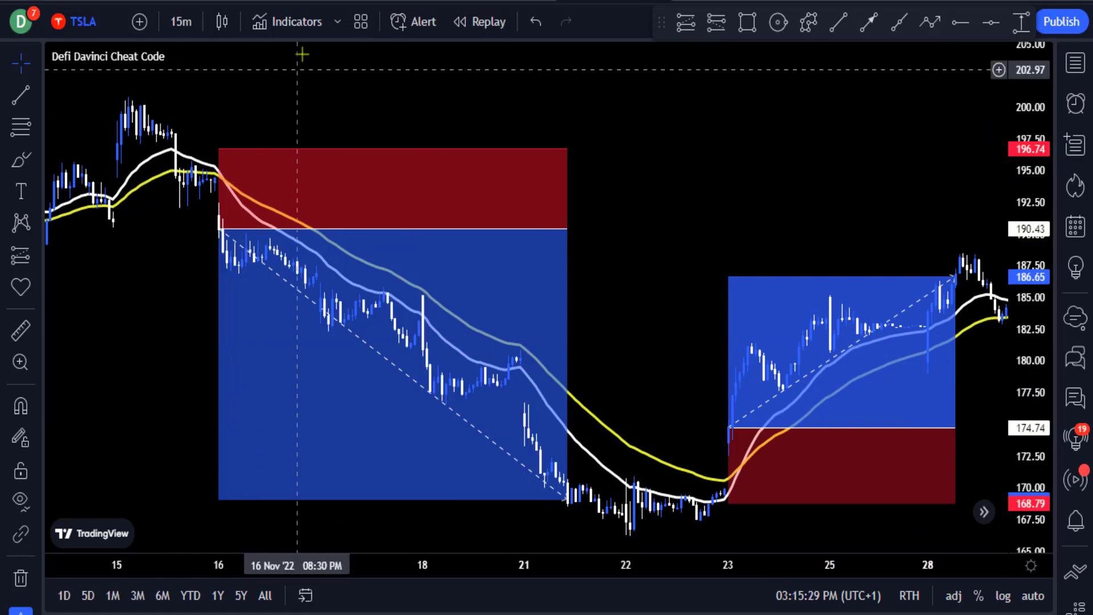
Step: Search 'q-trend' and add the Q-Trend indicator to the TSLA chart
left_click(297, 23)
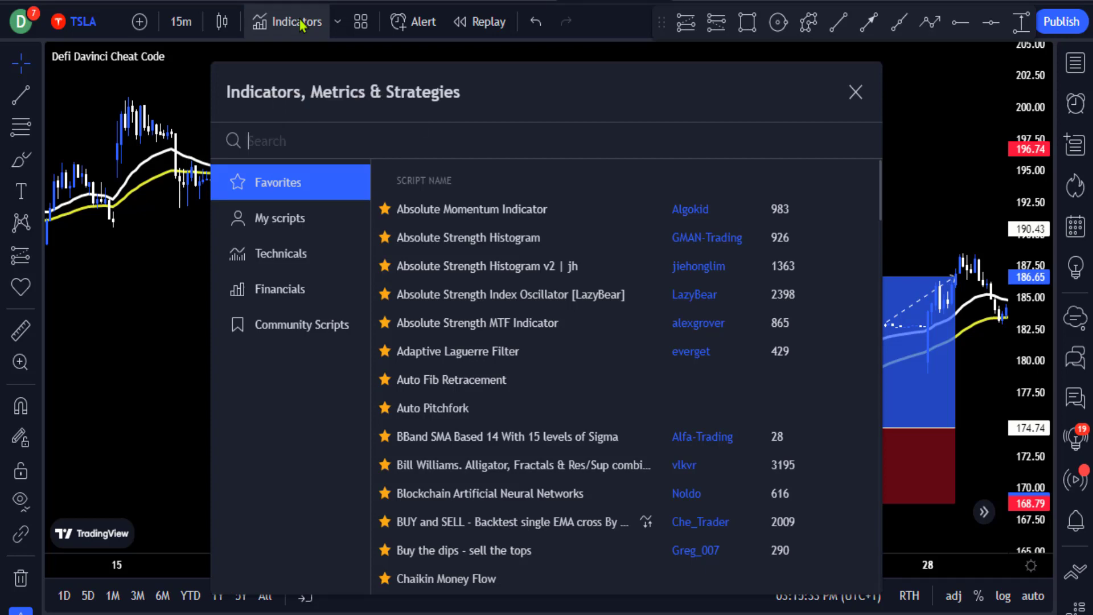
type("q-trend")
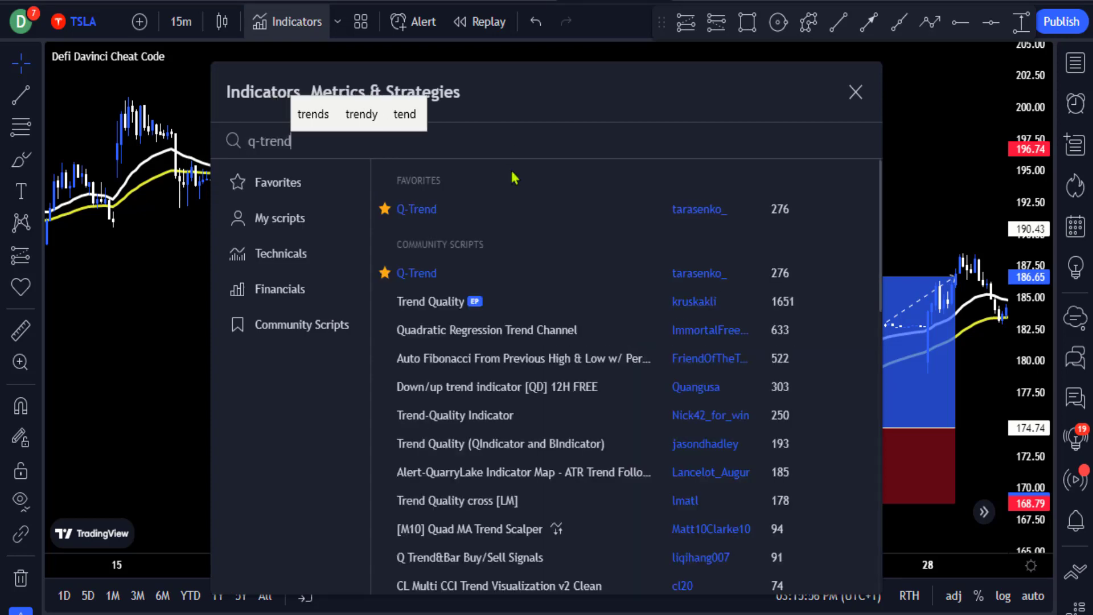
left_click(606, 218)
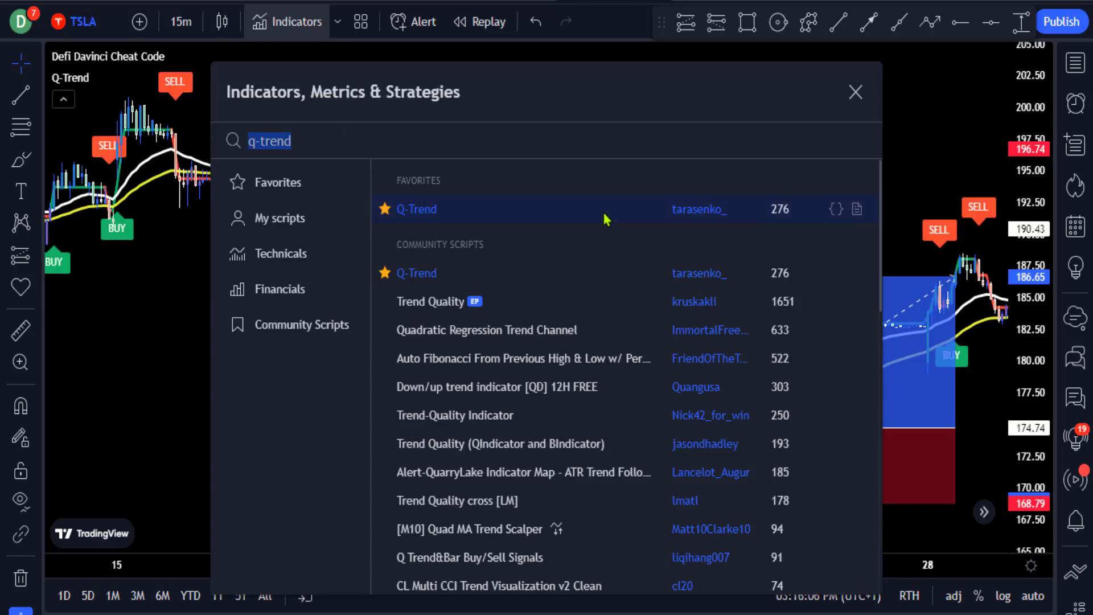
left_click(856, 92)
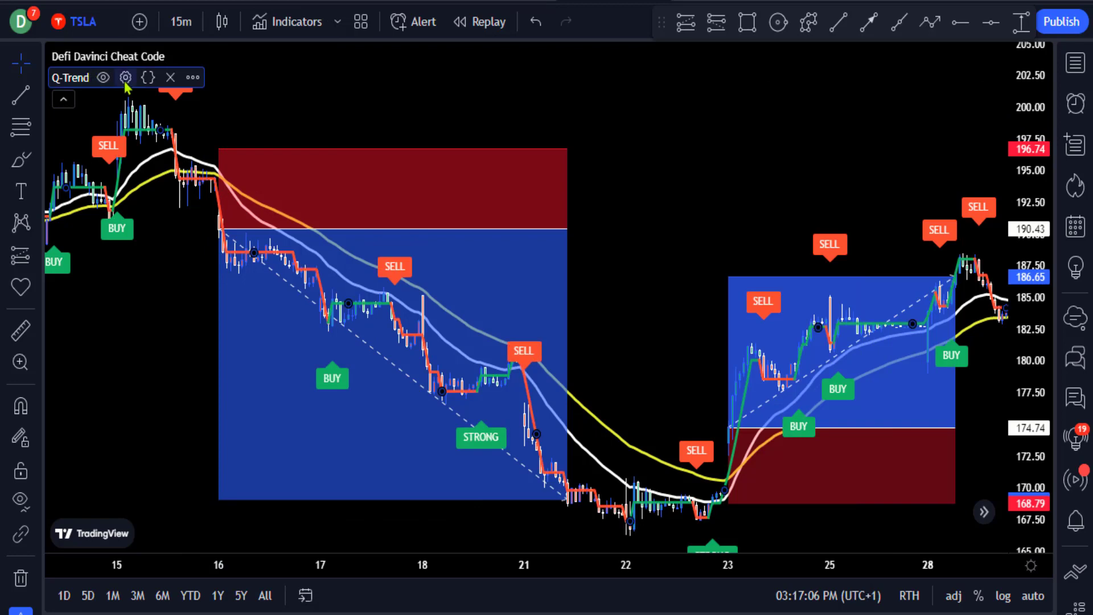
Step: Set the Q-Trend indicator's Trend period to 25
left_click(126, 78)
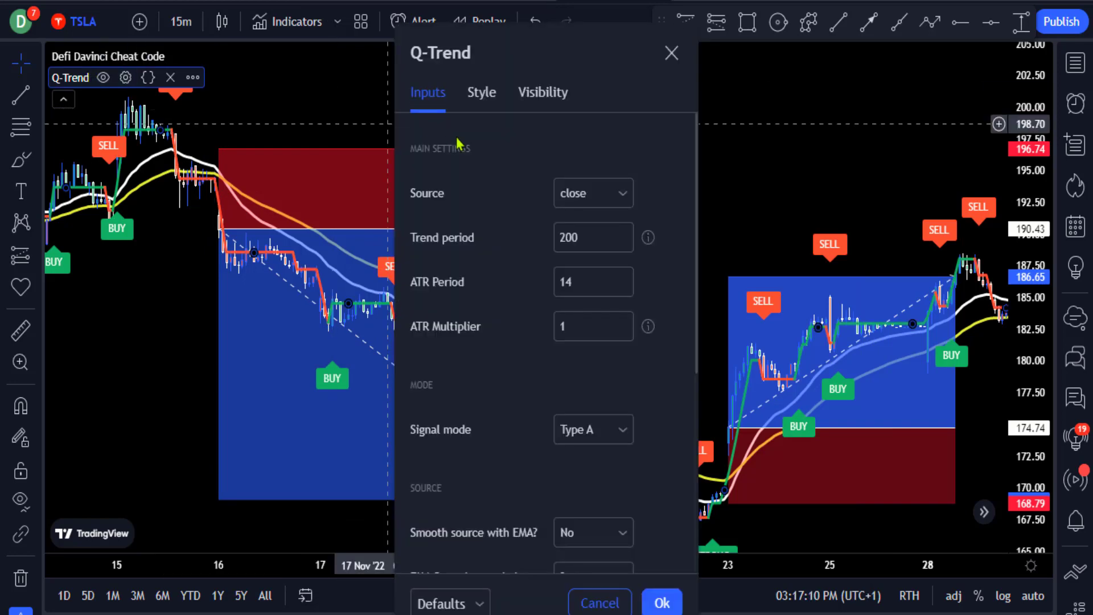
left_click(576, 237)
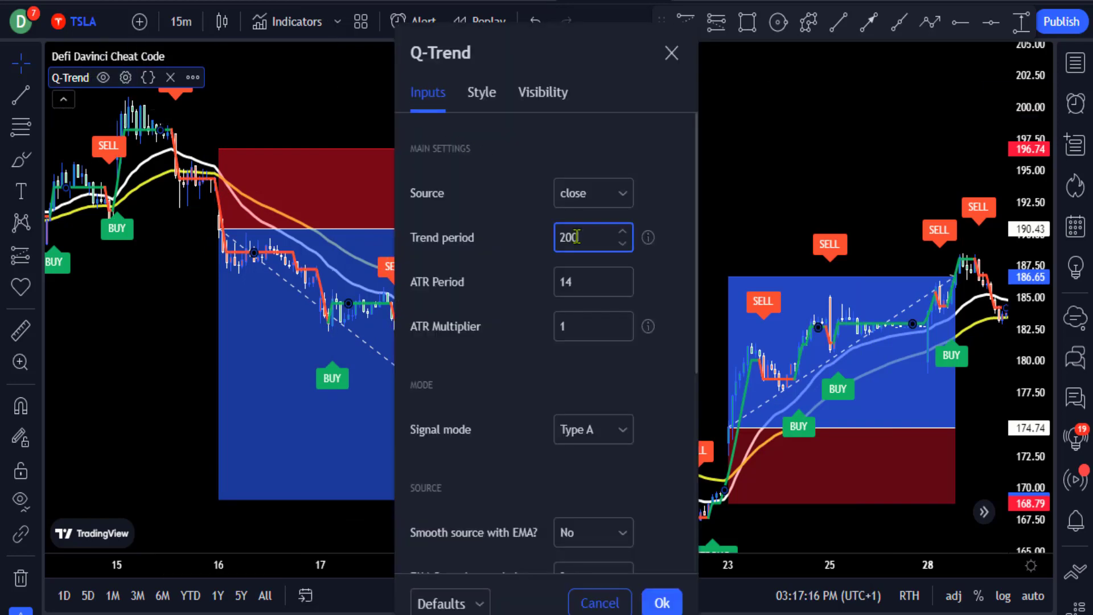
double_click(577, 237)
type("25")
left_click(535, 196)
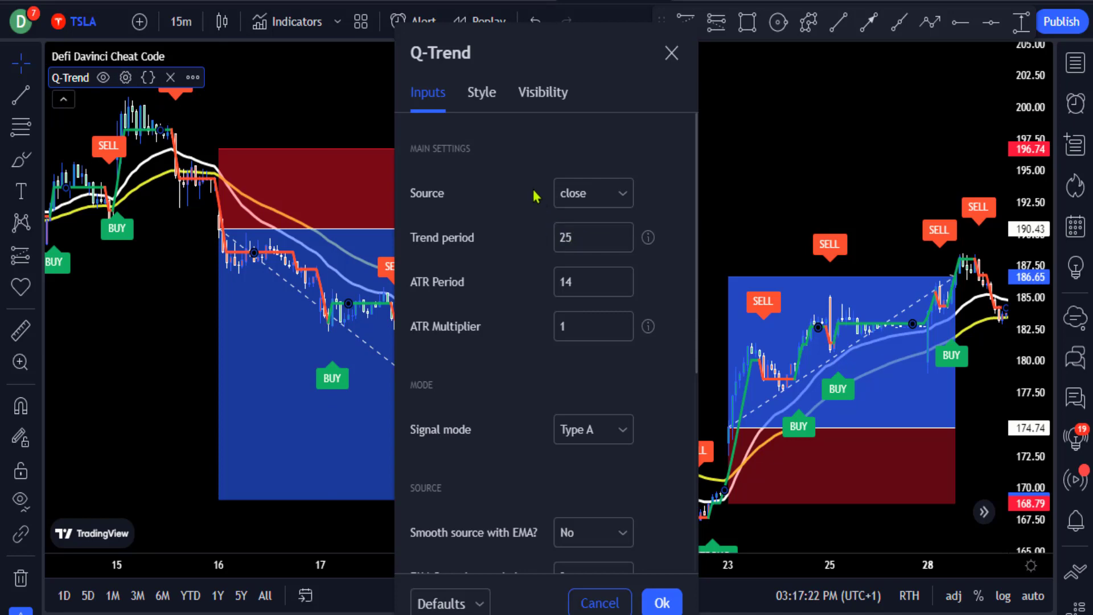
Step: Set Q-Trend's ATR Multiplier to 3
left_click(572, 327)
double_click(572, 326)
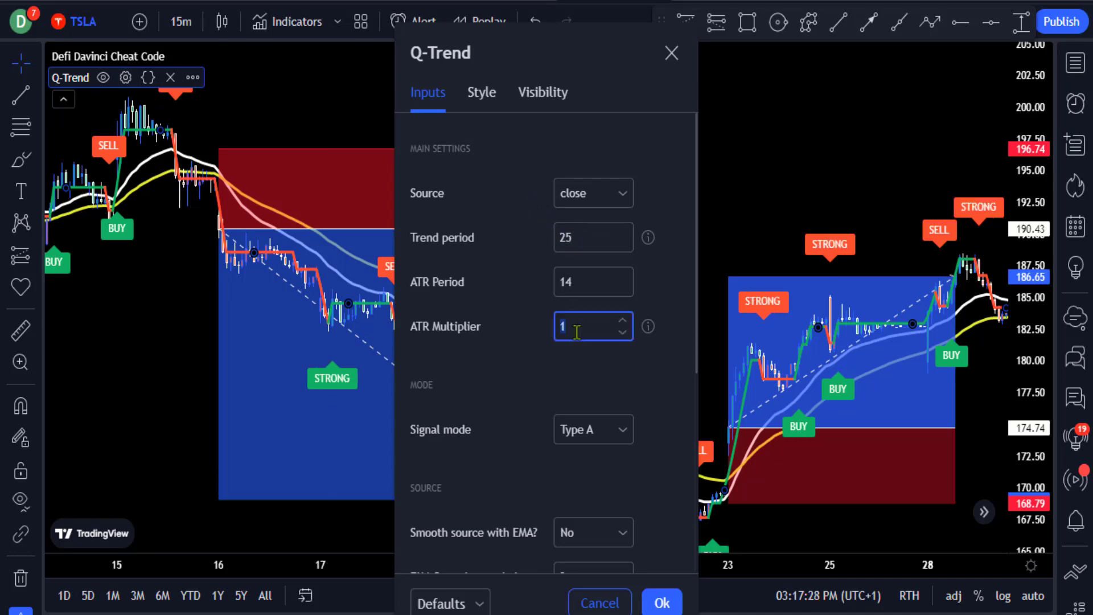
type("3")
left_click(529, 308)
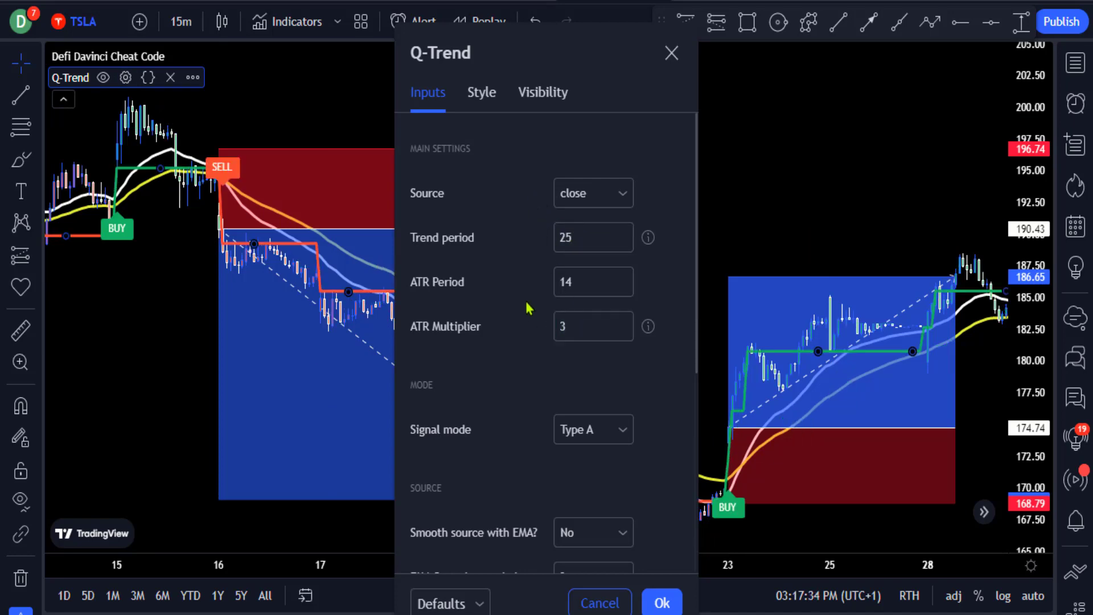
scroll(536, 342, "down", 5)
scroll(539, 358, "up", 5)
left_click(485, 109)
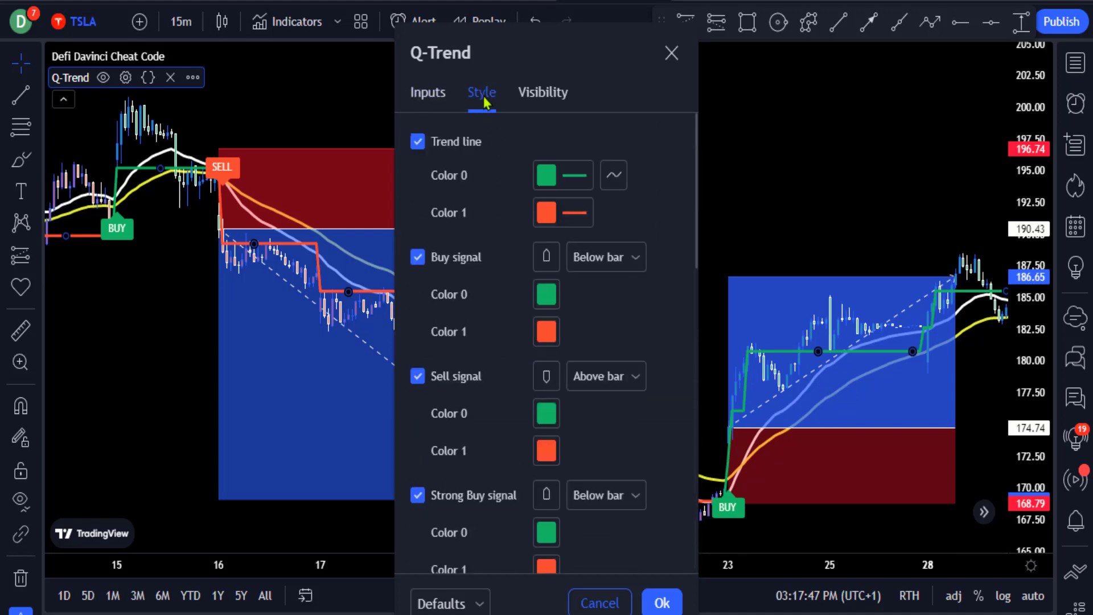
Step: Hide Q-Trend's trend line and its Strong Buy and Strong Sell signal markers
left_click_drag(584, 63, 631, 26)
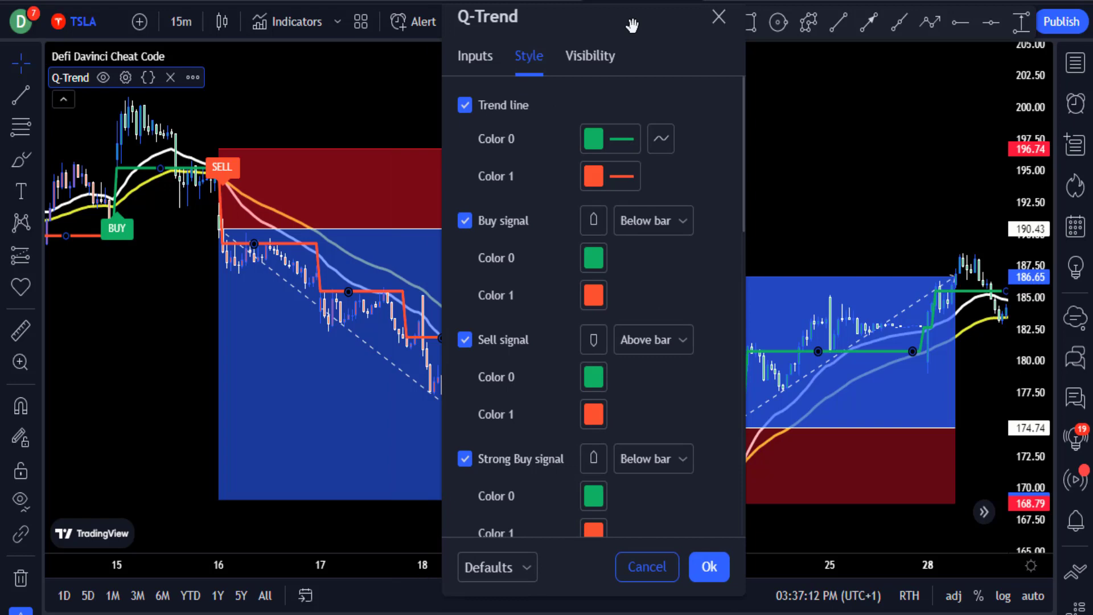
left_click(465, 105)
scroll(479, 336, "down", 2)
left_click(465, 341)
left_click(465, 459)
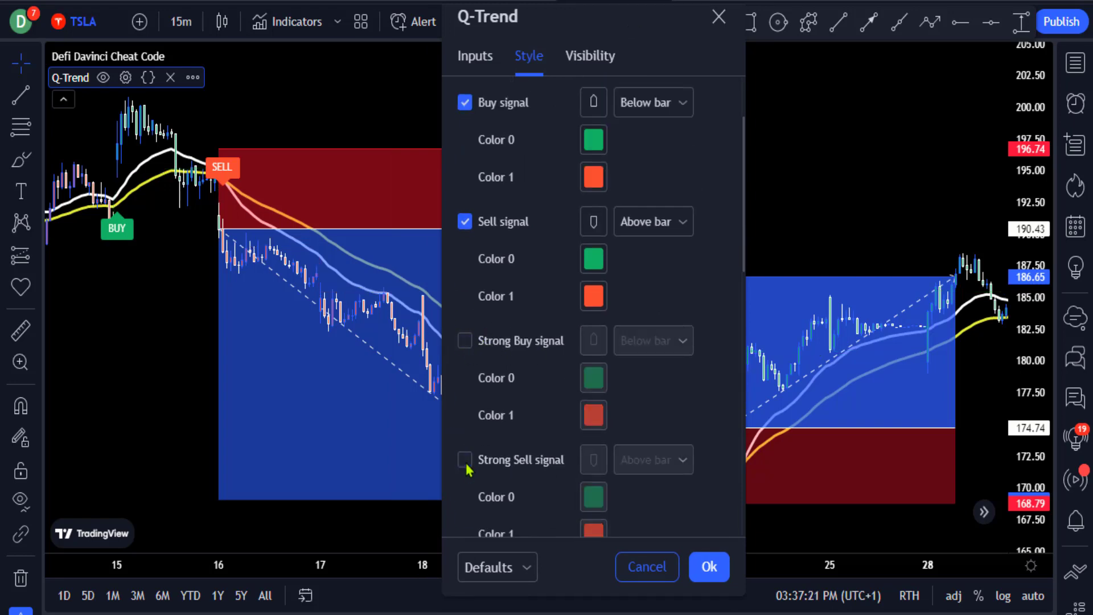
Step: Turn off the remaining extra Buy, Sell and Strong Sell markers and bar colouring, then apply
scroll(470, 399, "down", 4)
left_click(465, 342)
left_click(465, 460)
scroll(464, 427, "down", 4)
left_click(465, 344)
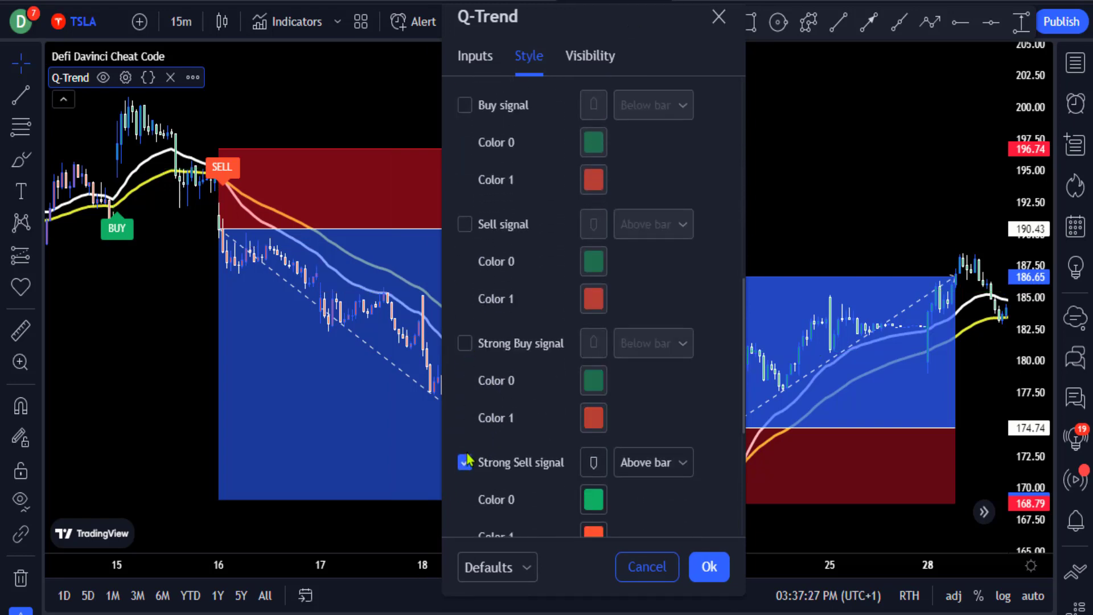
left_click(466, 459)
scroll(484, 459, "down", 3)
left_click(466, 399)
scroll(512, 410, "up", 10)
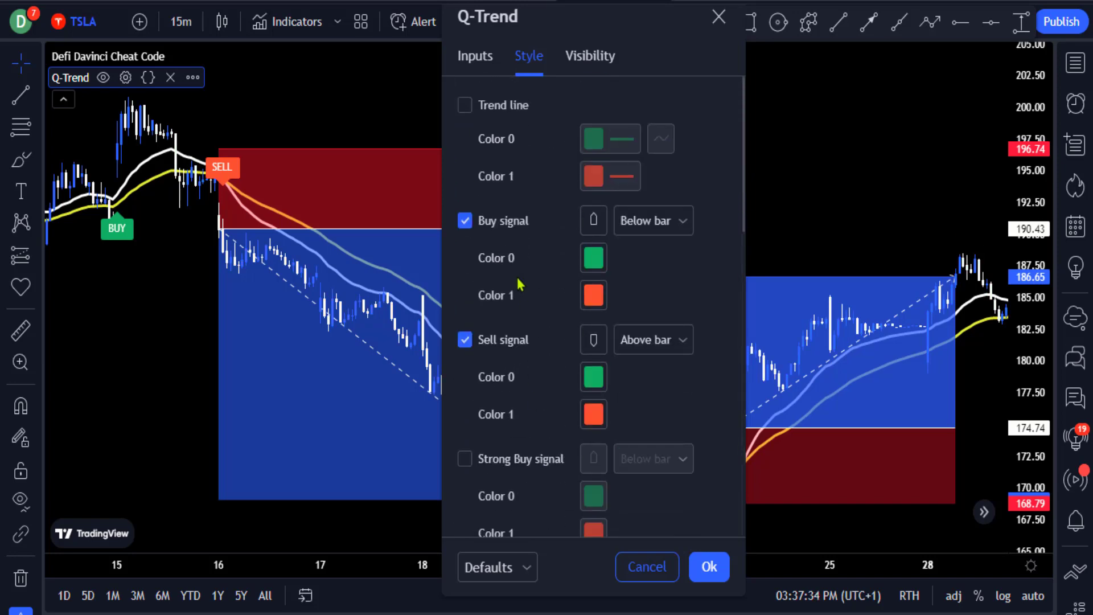
left_click(709, 567)
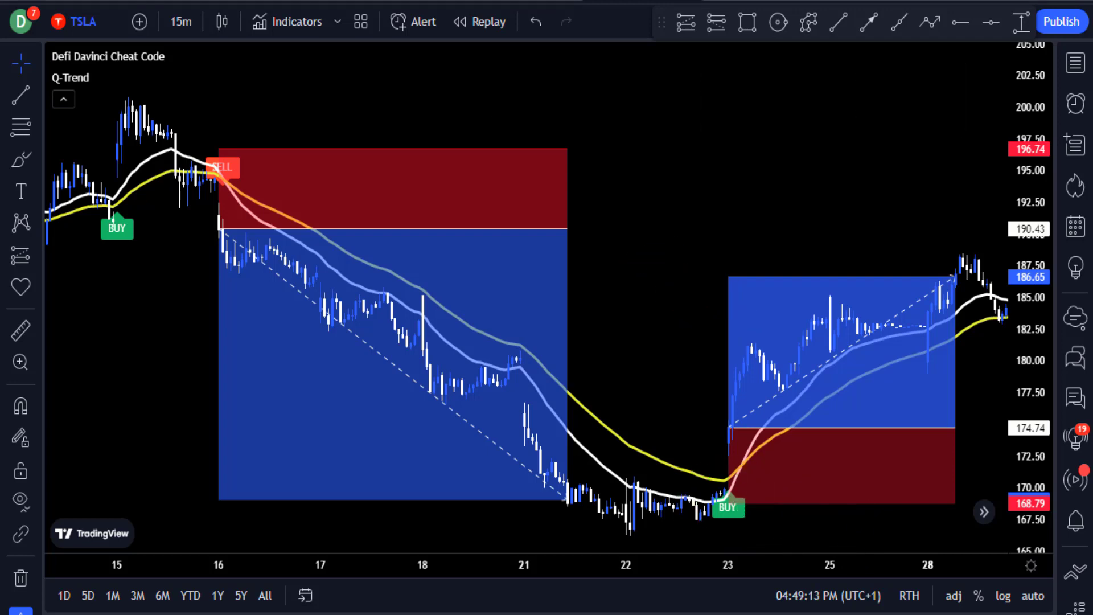
Step: Search 'macd' and add Moving Average Convergence Divergence beneath the TSLA chart
left_click(289, 23)
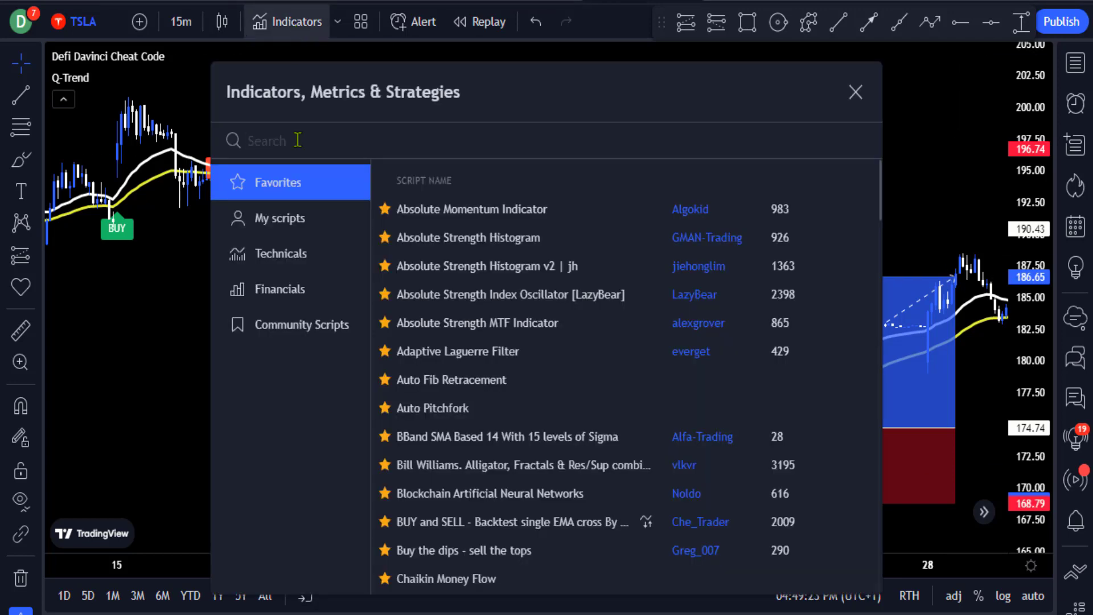
type("macd")
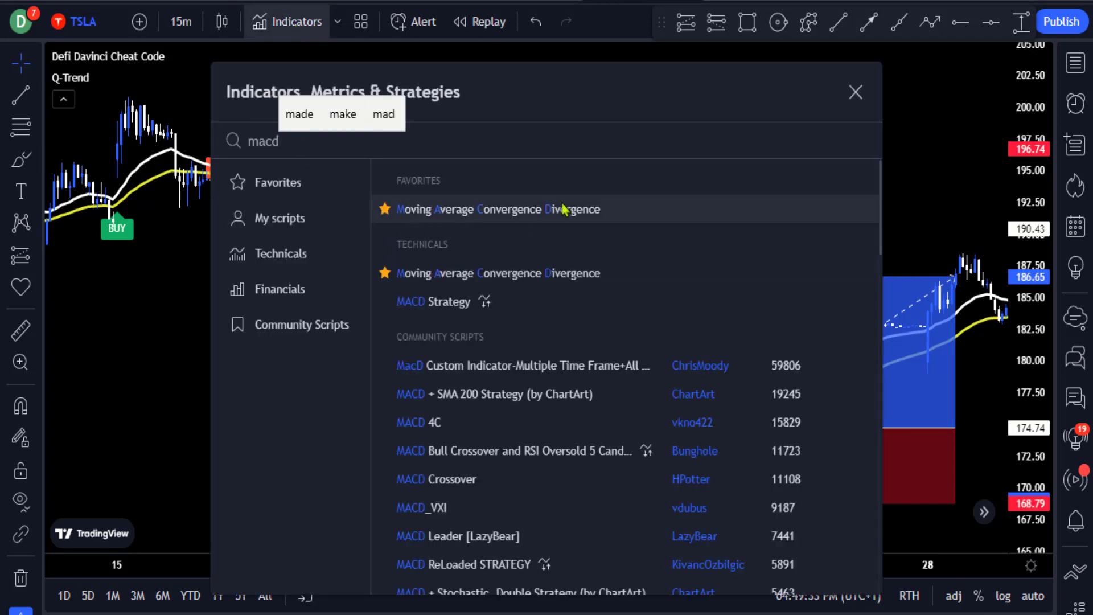
left_click(563, 210)
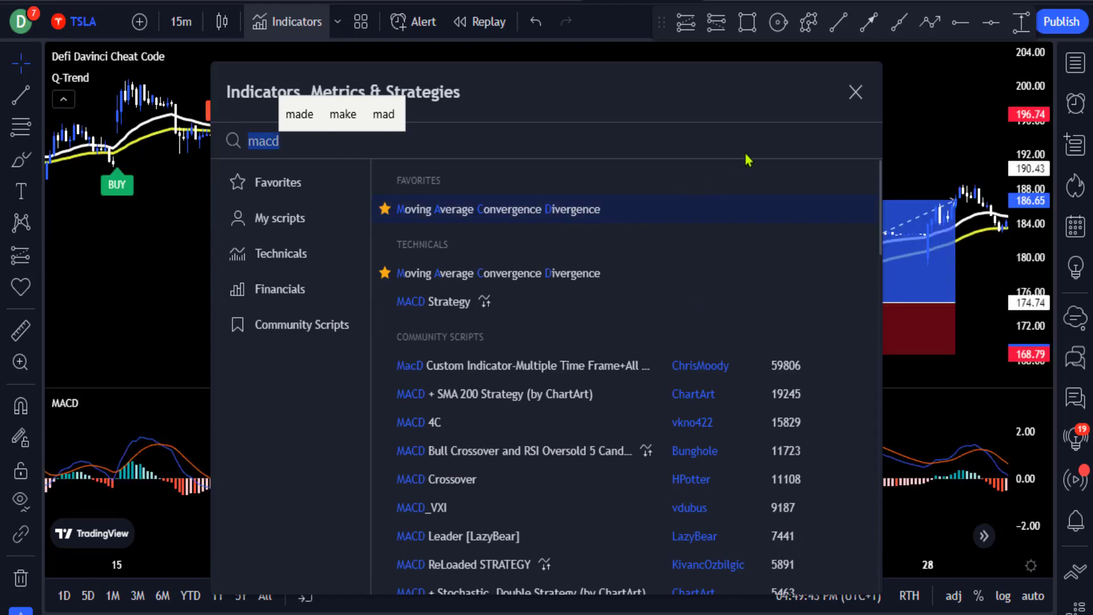
left_click(855, 92)
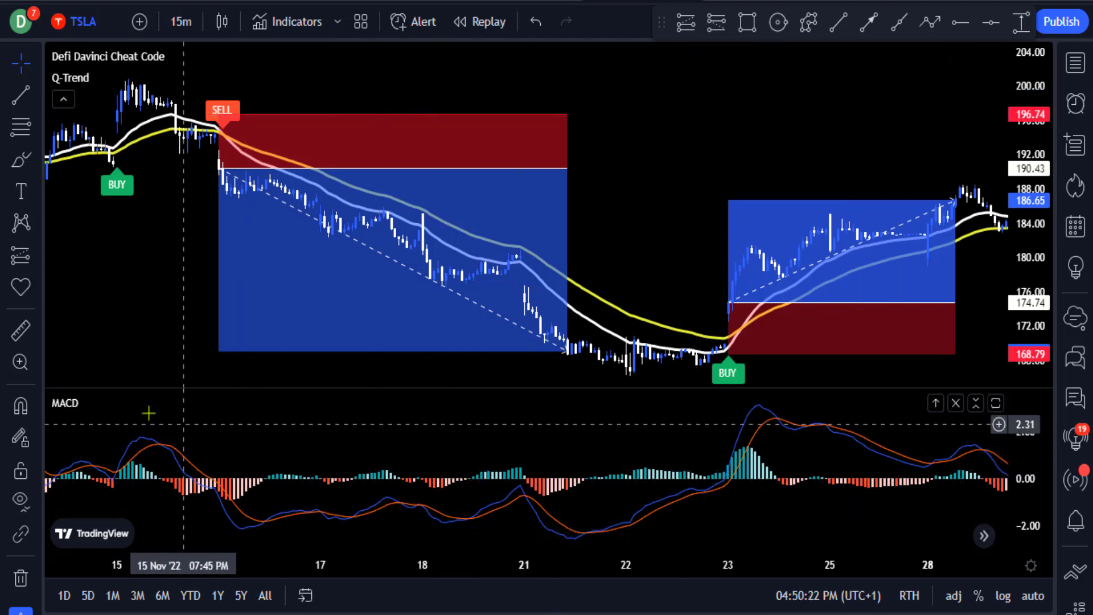
Step: Set the MACD Fast Length to 34
left_click(115, 403)
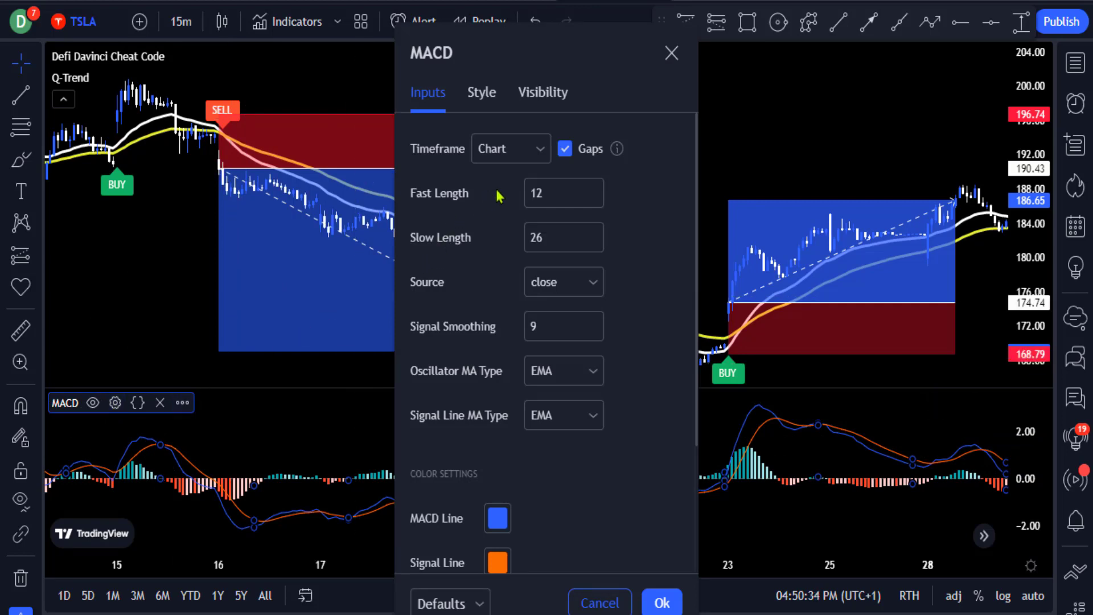
double_click(554, 195)
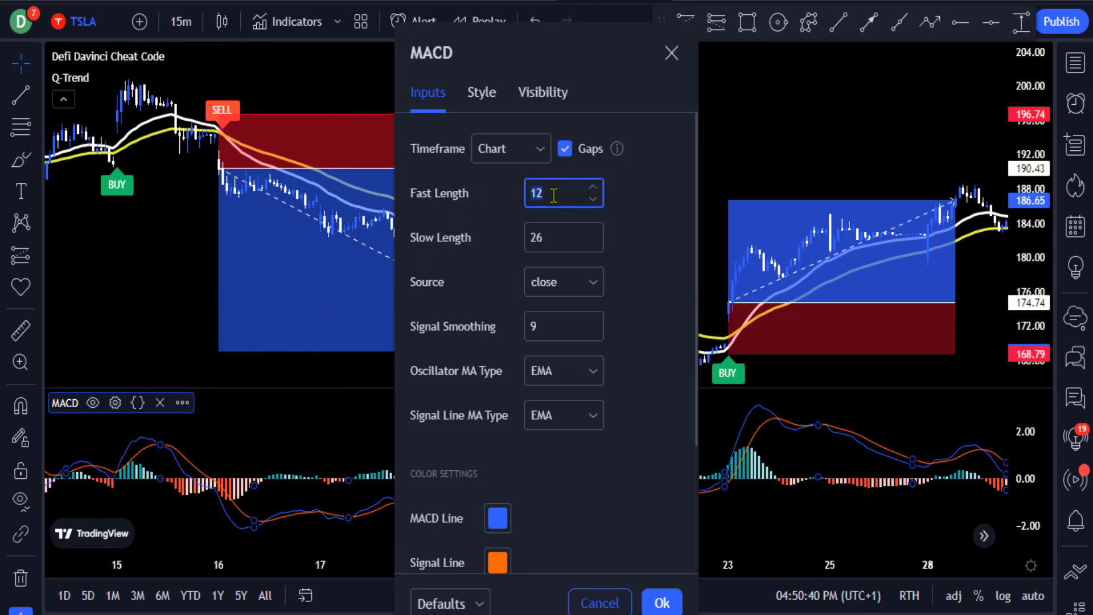
type("34")
left_click(617, 217)
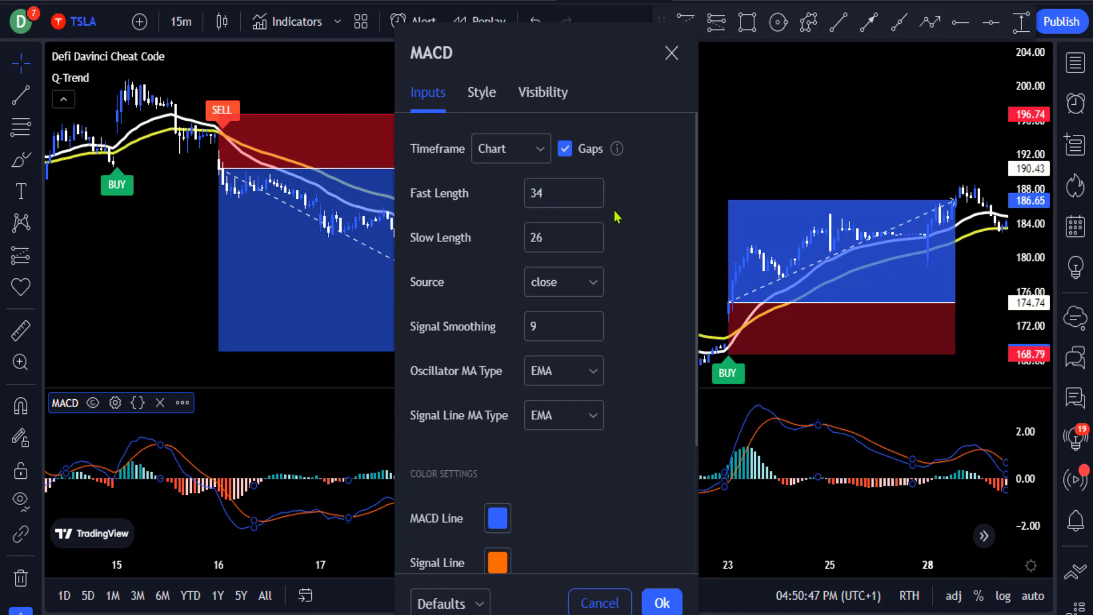
Step: Set the MACD Slow Length to 144
left_click(552, 237)
double_click(551, 237)
type("1")
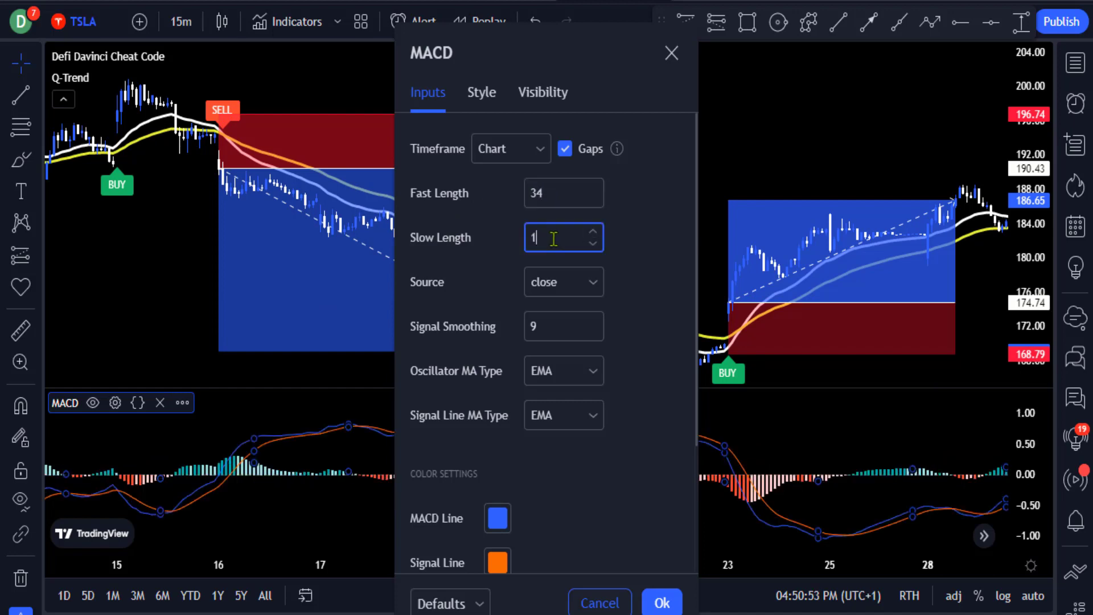
type("44")
left_click(616, 233)
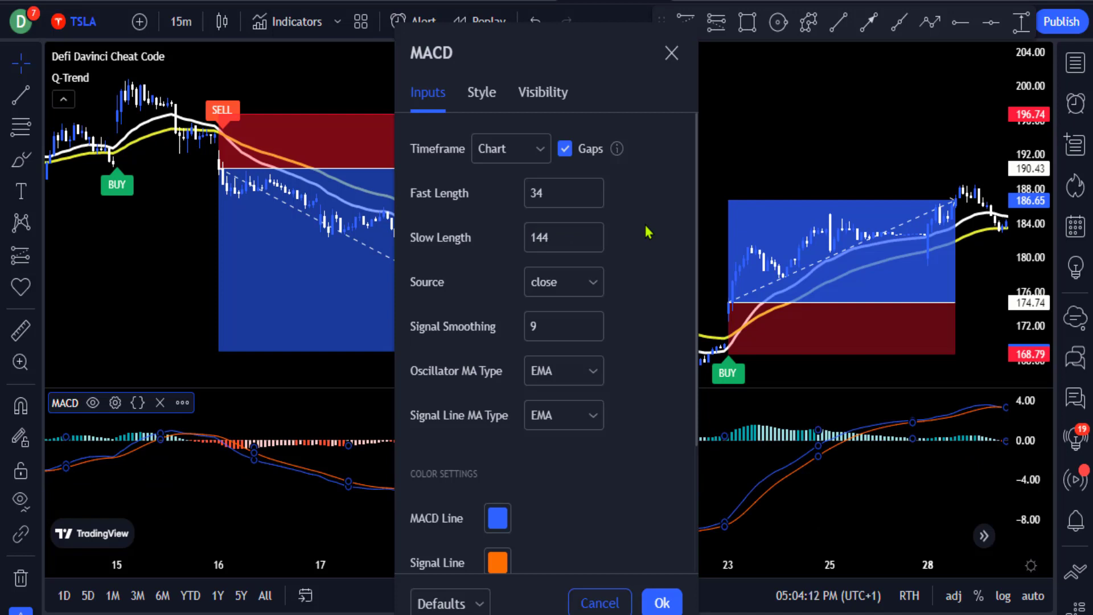
left_click(482, 92)
Step: Draw the MACD histogram as area with breaks, hide MACD and signal lines, and make the zero line solid
left_click_drag(588, 49, 636, 32)
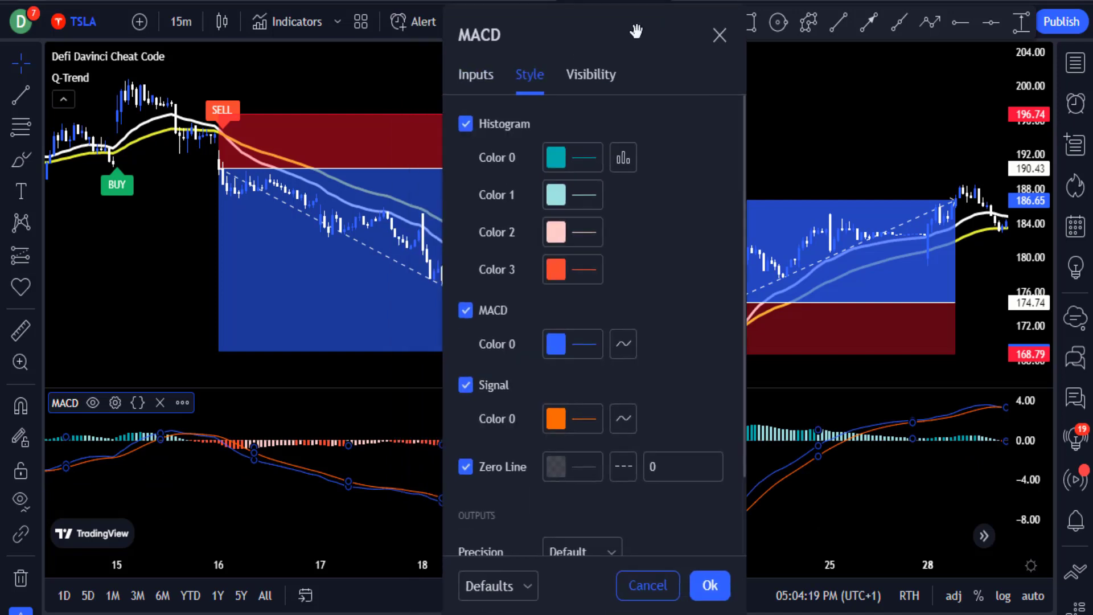
left_click(623, 157)
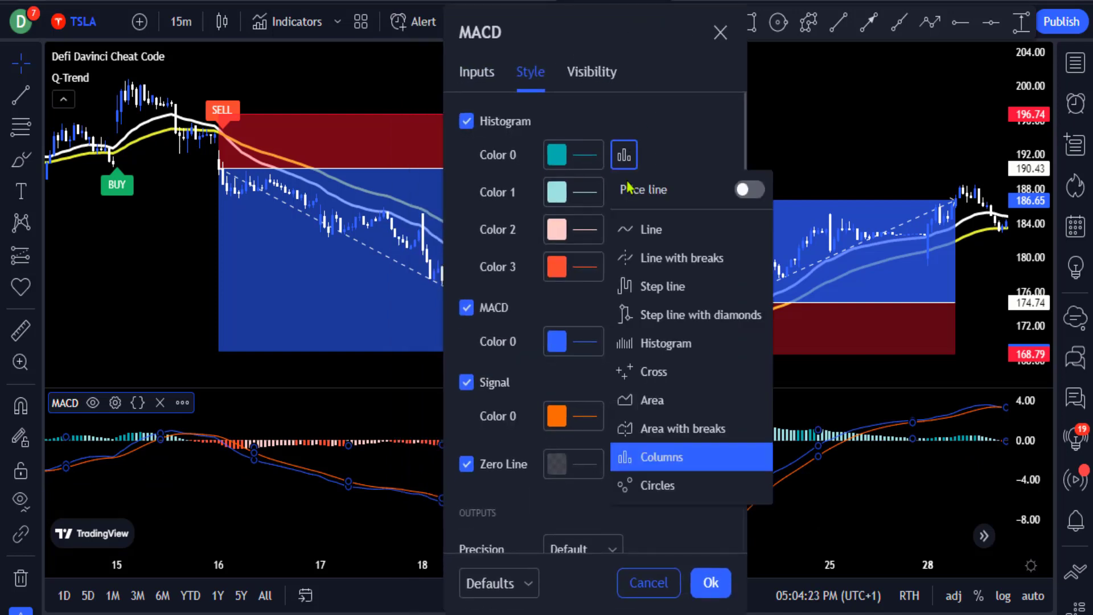
left_click(657, 433)
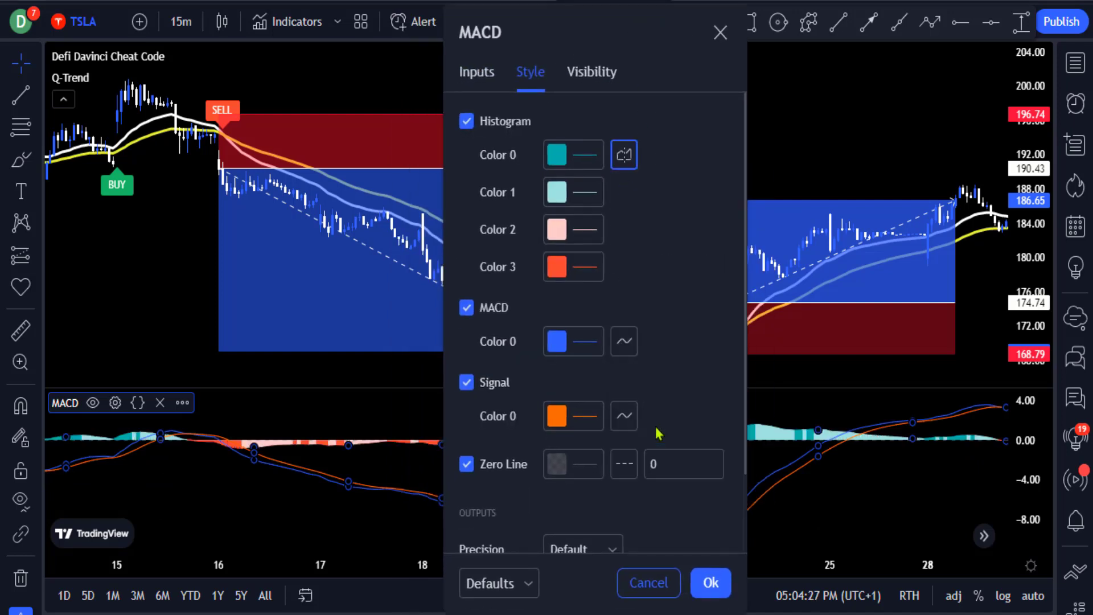
left_click(467, 308)
left_click(467, 383)
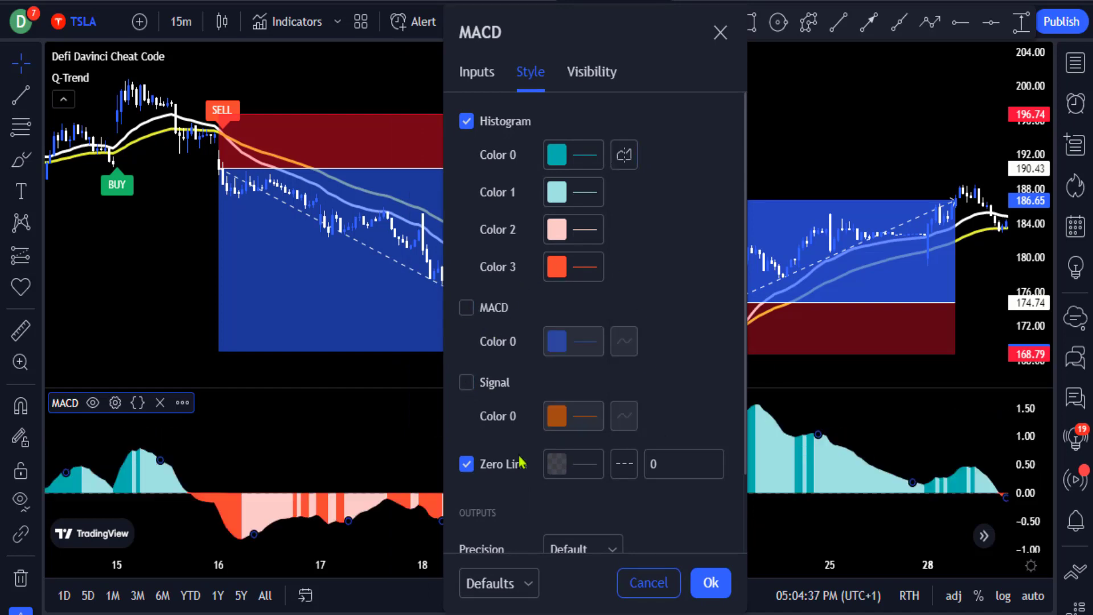
left_click(625, 464)
left_click(632, 526)
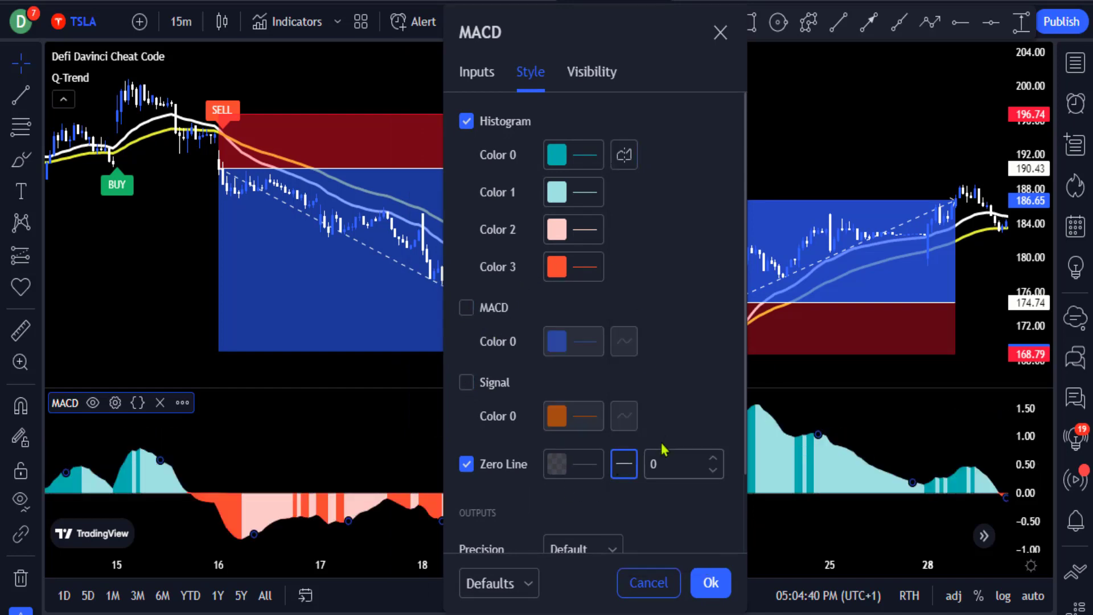
left_click(711, 583)
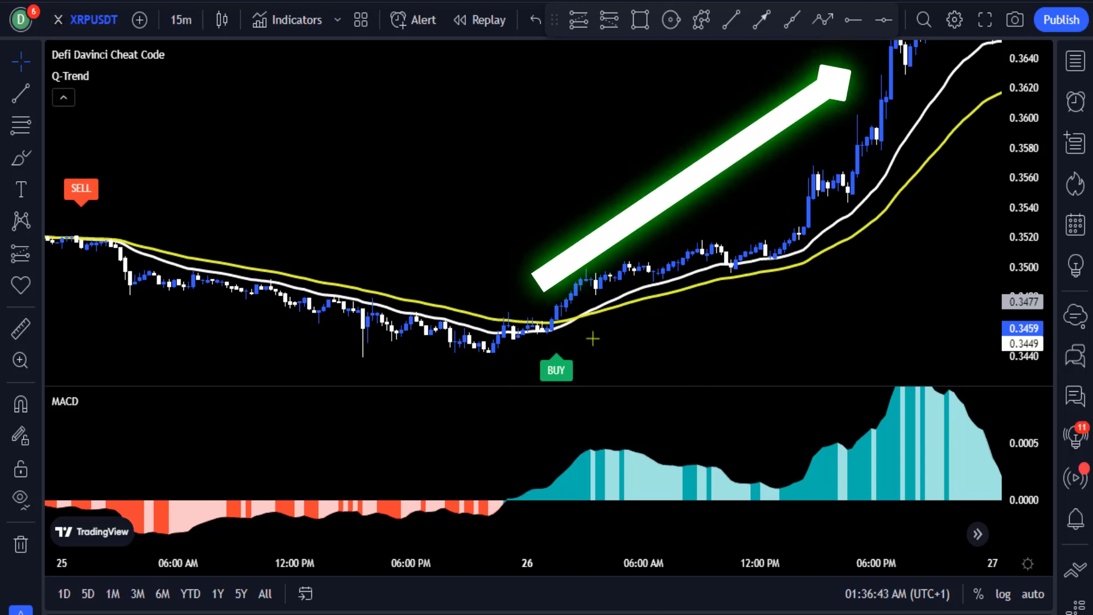
Step: Draw a long position at the 26 Dec BUY candle: stop about 0.3443, target about 0.3632, box widened right
left_click(579, 21)
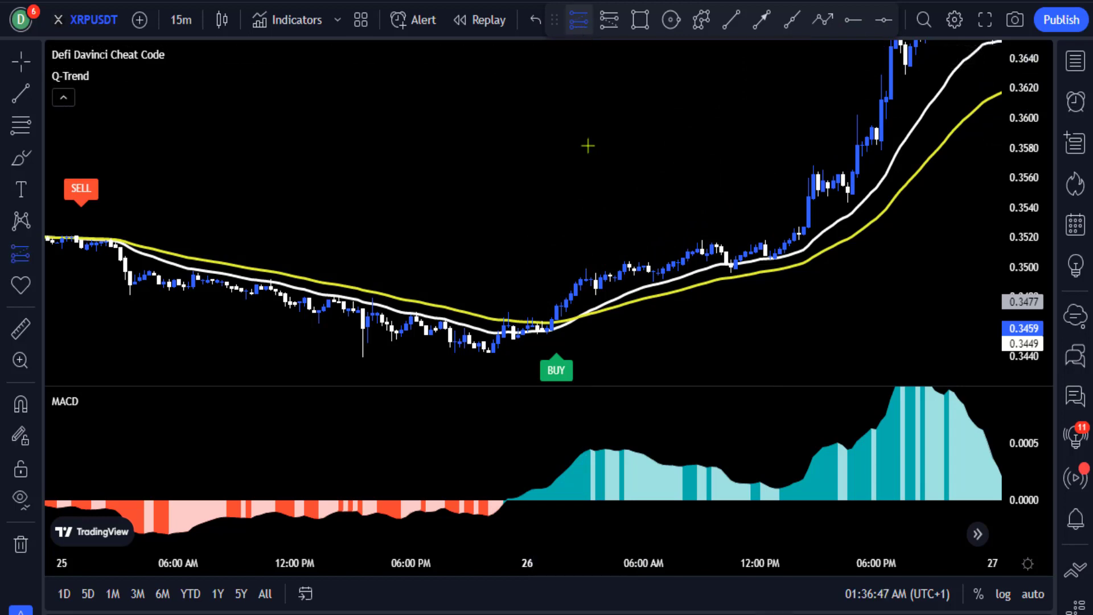
left_click(558, 306)
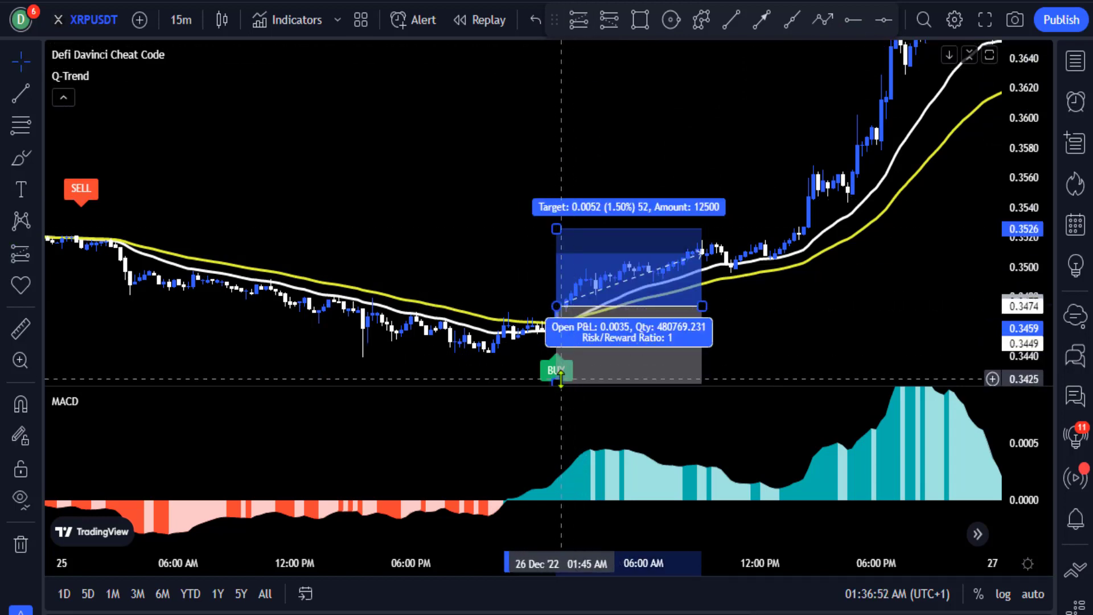
left_click_drag(567, 381, 565, 353)
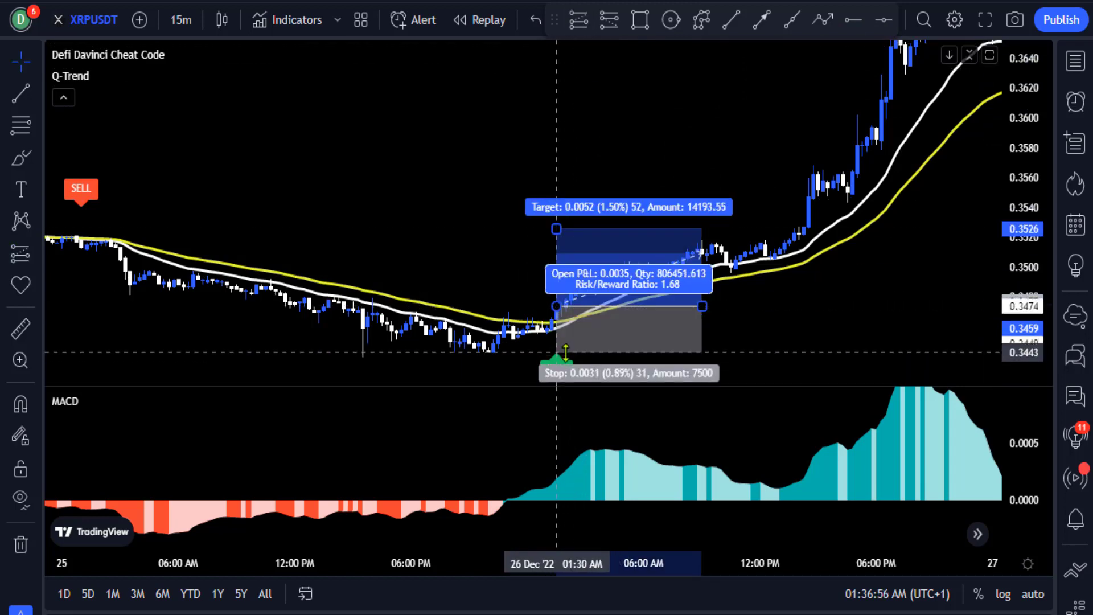
left_click_drag(557, 229, 599, 71)
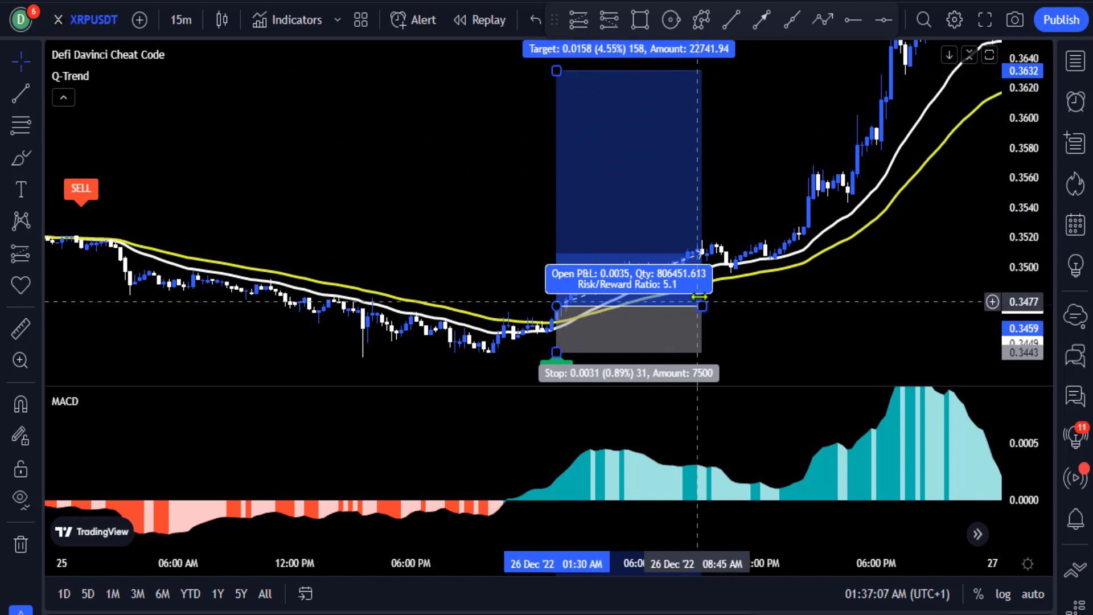
left_click_drag(702, 306, 891, 299)
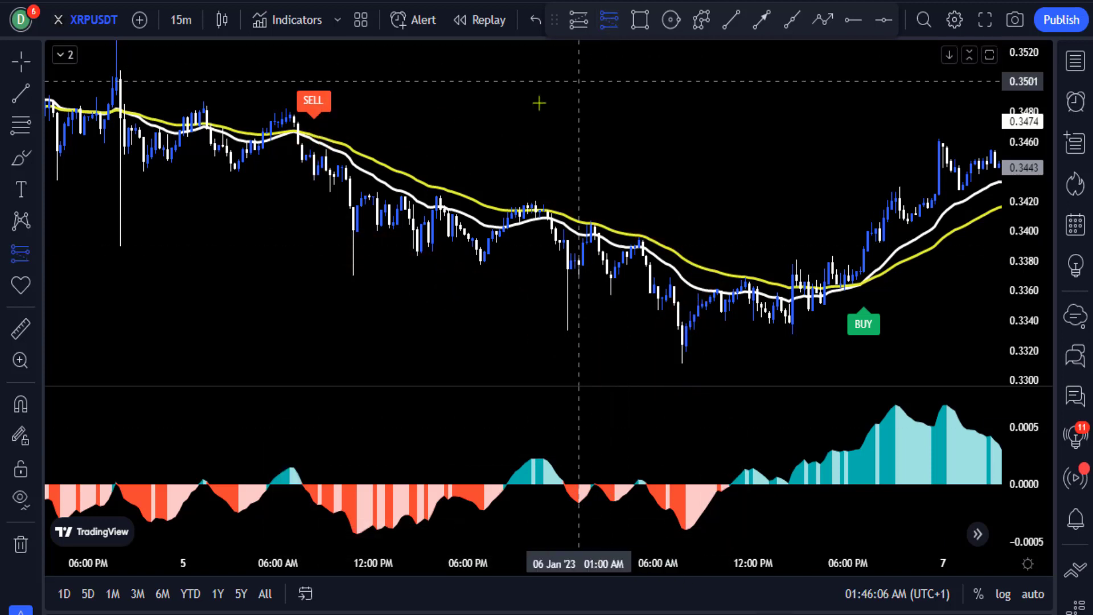
Step: Mark a short at the 5 Jan SELL candle with stop 0.3480 and target about 0.3330, box extended right
left_click(324, 166)
left_click_drag(322, 80, 327, 113)
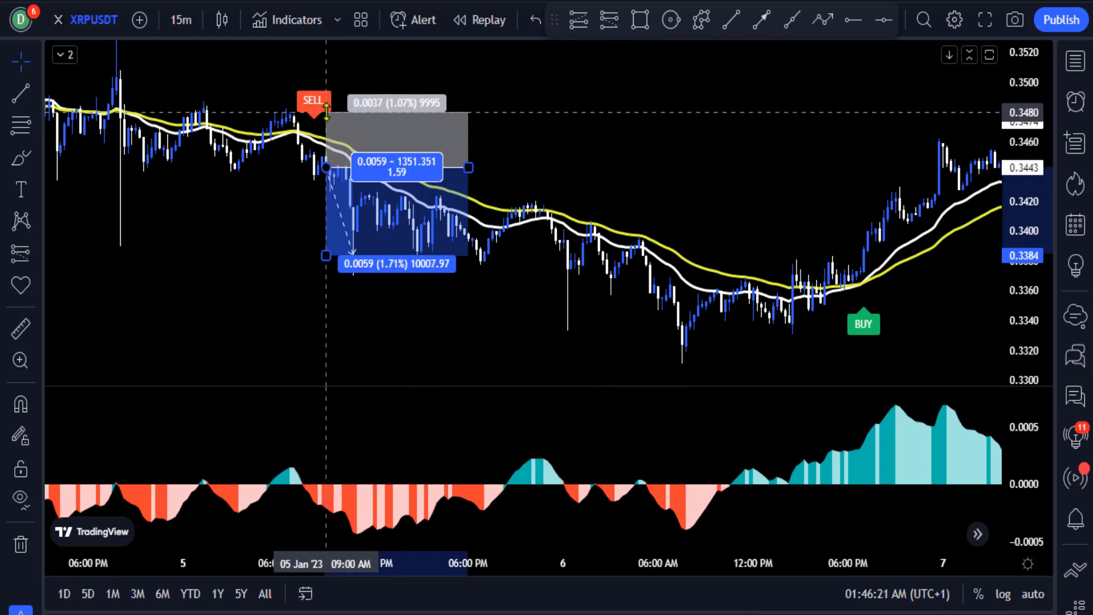
left_click_drag(326, 255, 334, 336)
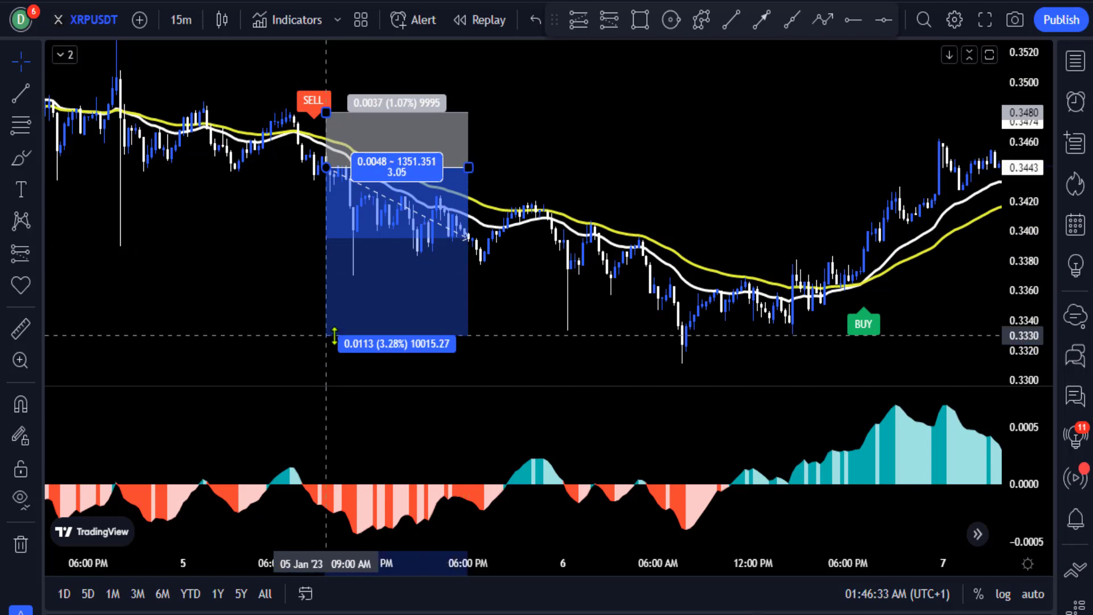
left_click_drag(469, 167, 682, 230)
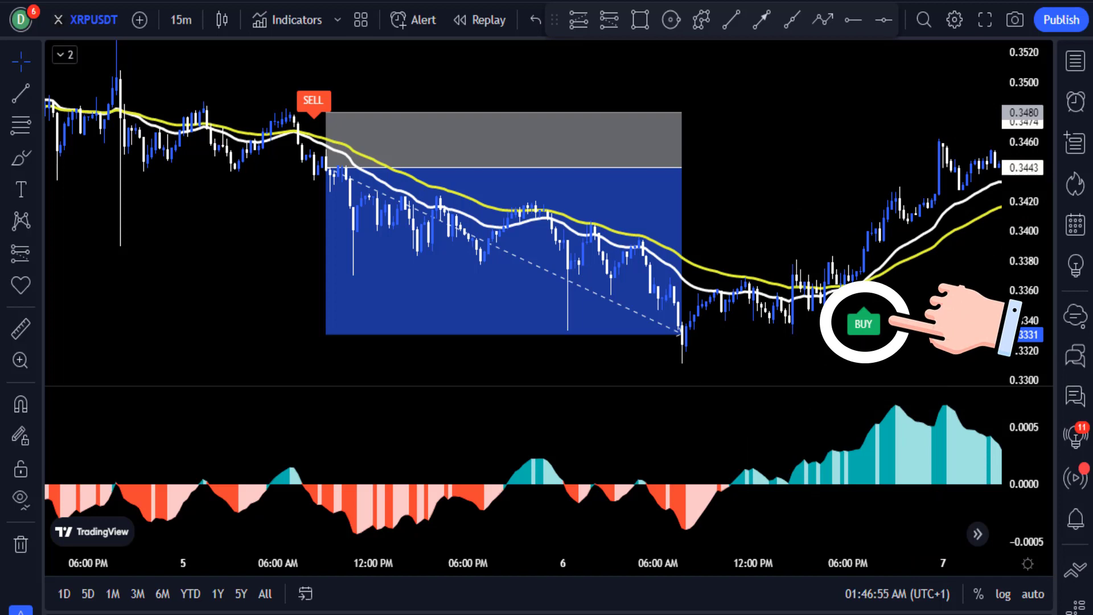
Step: Place a long position at the XRPUSDT BUY candle with stop about 0.3347 and target 0.3459, box trimmed on the right
left_click(576, 20)
left_click(864, 246)
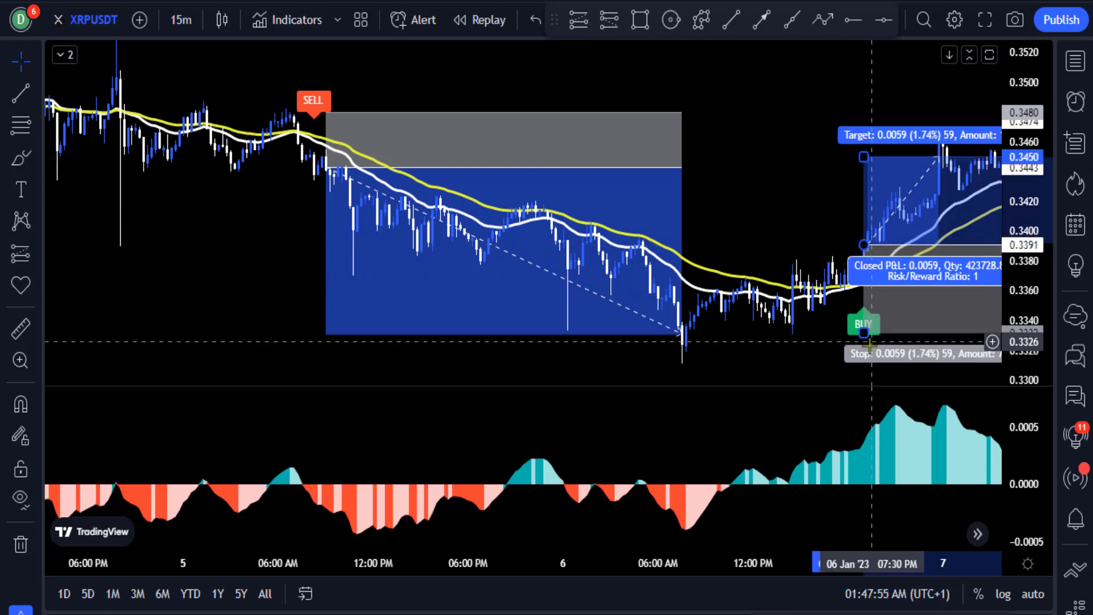
left_click_drag(864, 328, 860, 309)
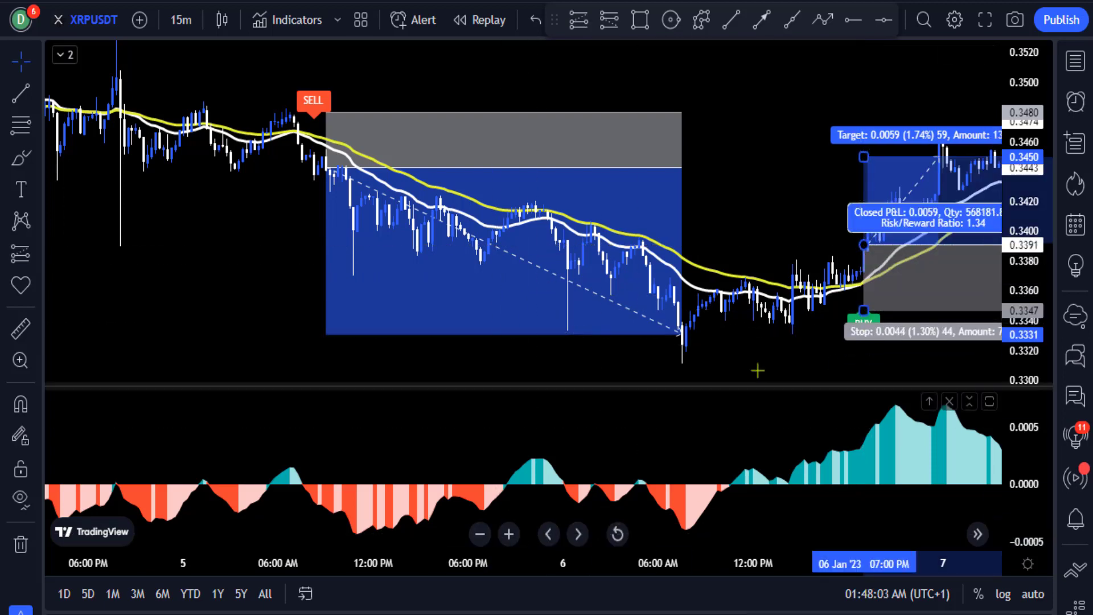
left_click_drag(759, 371, 709, 344)
left_click_drag(820, 158, 823, 142)
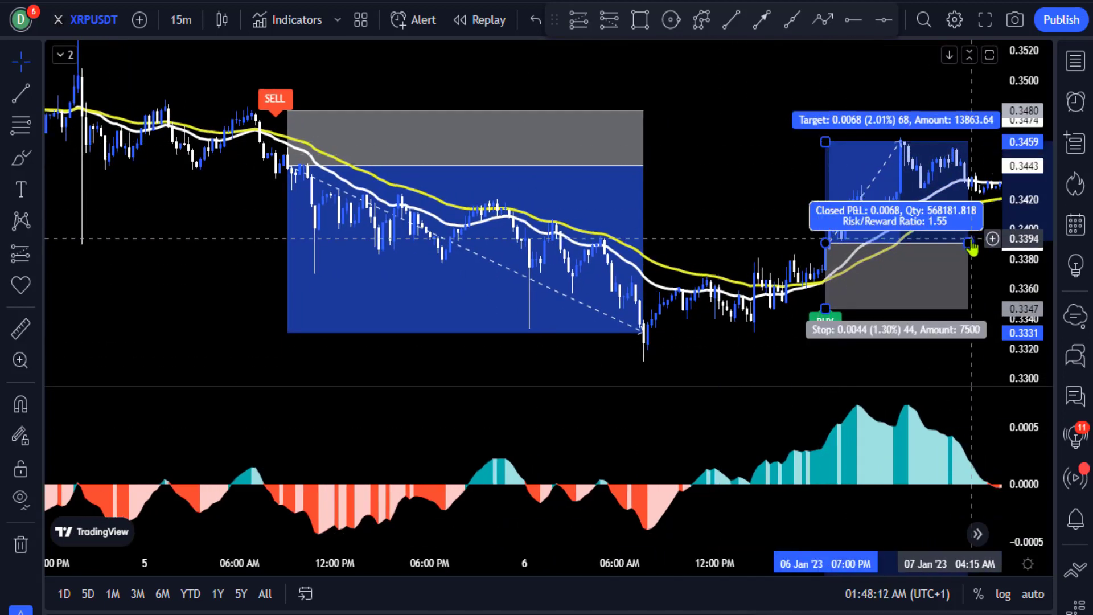
left_click_drag(968, 243, 909, 271)
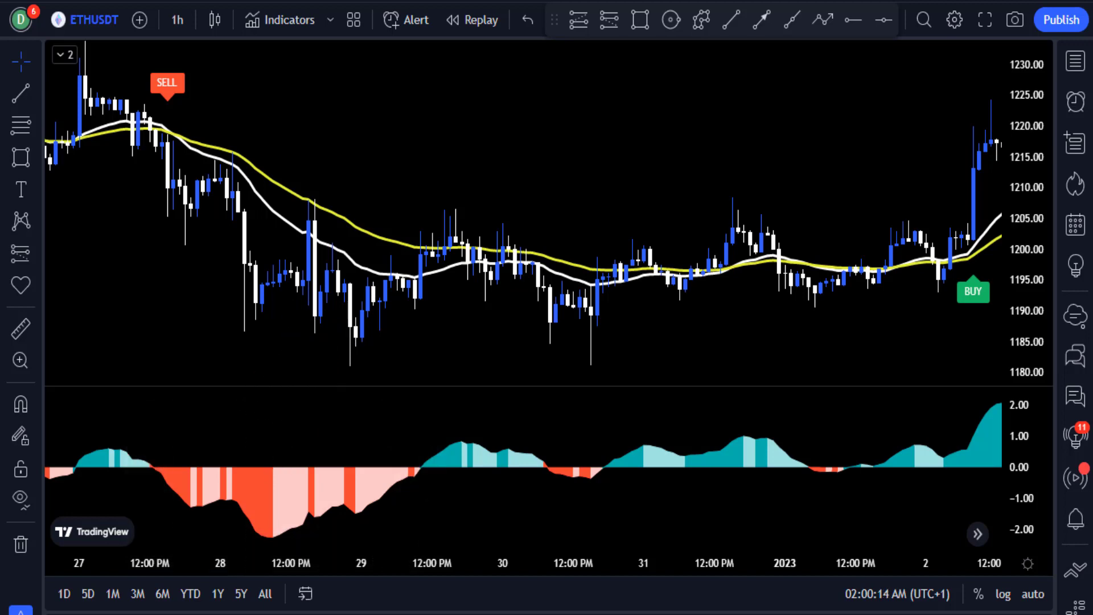
Step: Place a short position at the ETHUSDT SELL candle with stop 1224.56 and a lowered target, box extended right
left_click(609, 22)
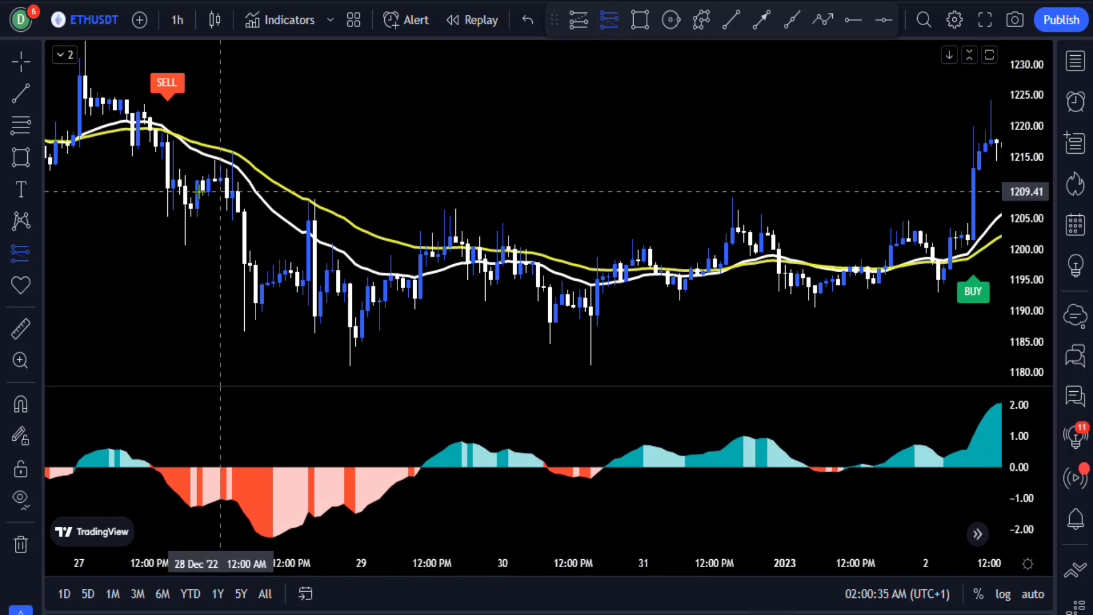
left_click(167, 188)
left_click_drag(172, 124, 164, 97)
left_click_drag(167, 253, 167, 364)
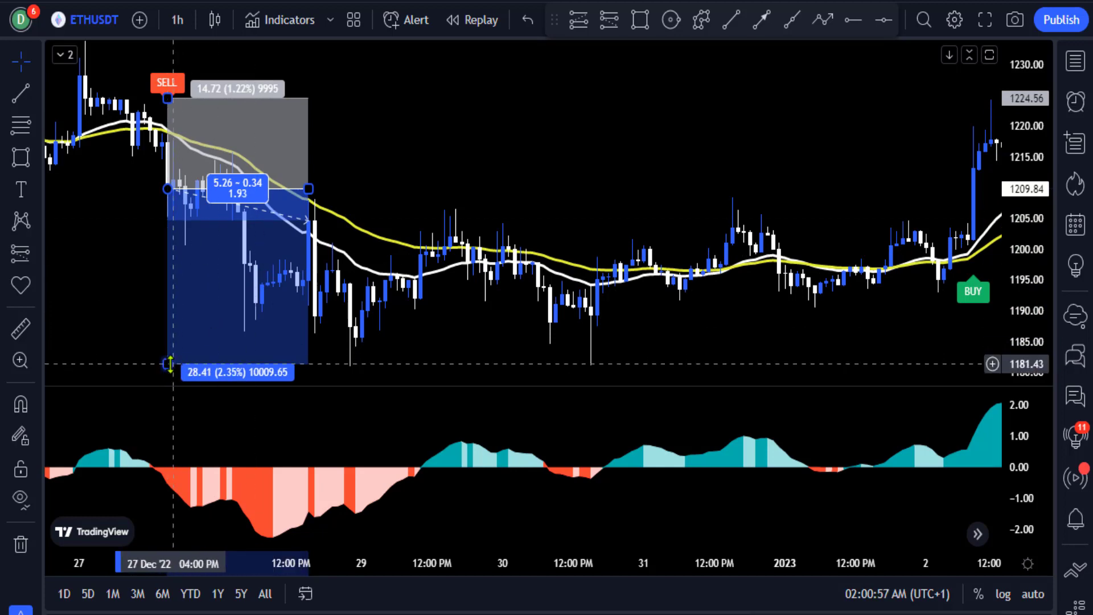
left_click_drag(309, 226, 350, 226)
left_click(524, 334)
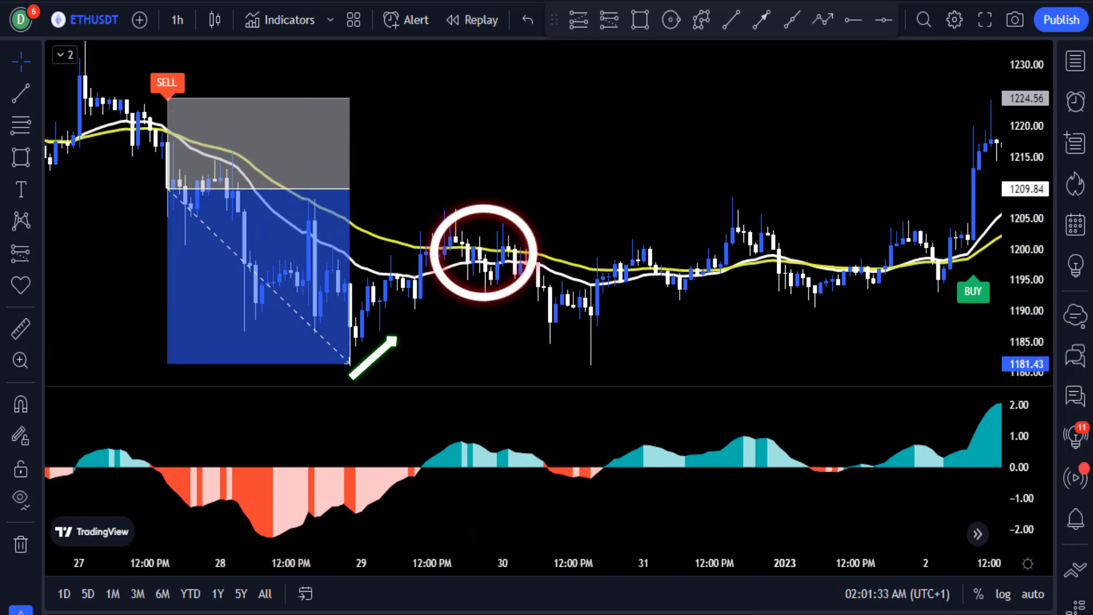
Step: Cover the sideways price range with a teal rectangle, then pan to the later price action
left_click(640, 20)
mouse_move(408, 212)
left_mouse_down()
mouse_move(519, 306)
mouse_move(868, 334)
left_mouse_up()
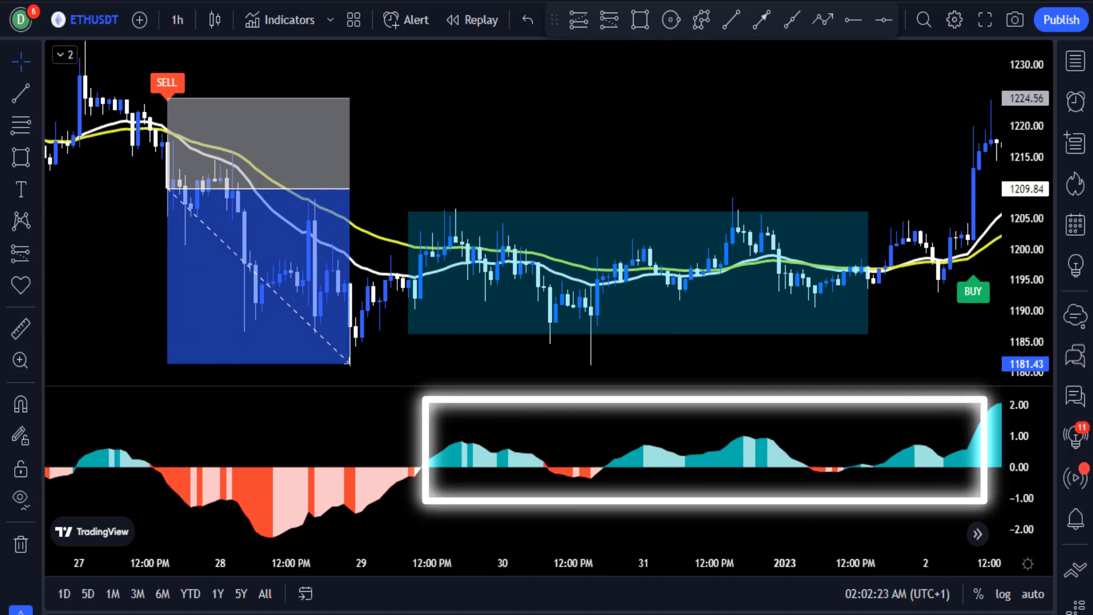
left_click_drag(879, 187, 458, 237)
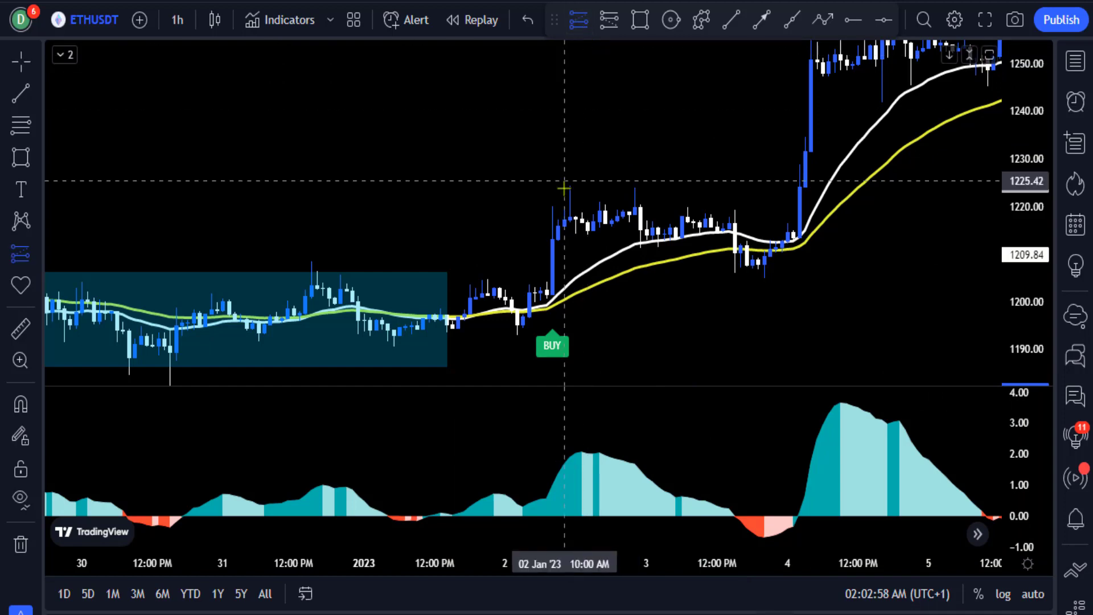
Step: Using Alt+F, mark a long at the 2 Jan BUY: stop 1194.80, target 1251.19, box through the breakout
key("alt+f")
left_click(554, 238)
left_click_drag(555, 318, 555, 327)
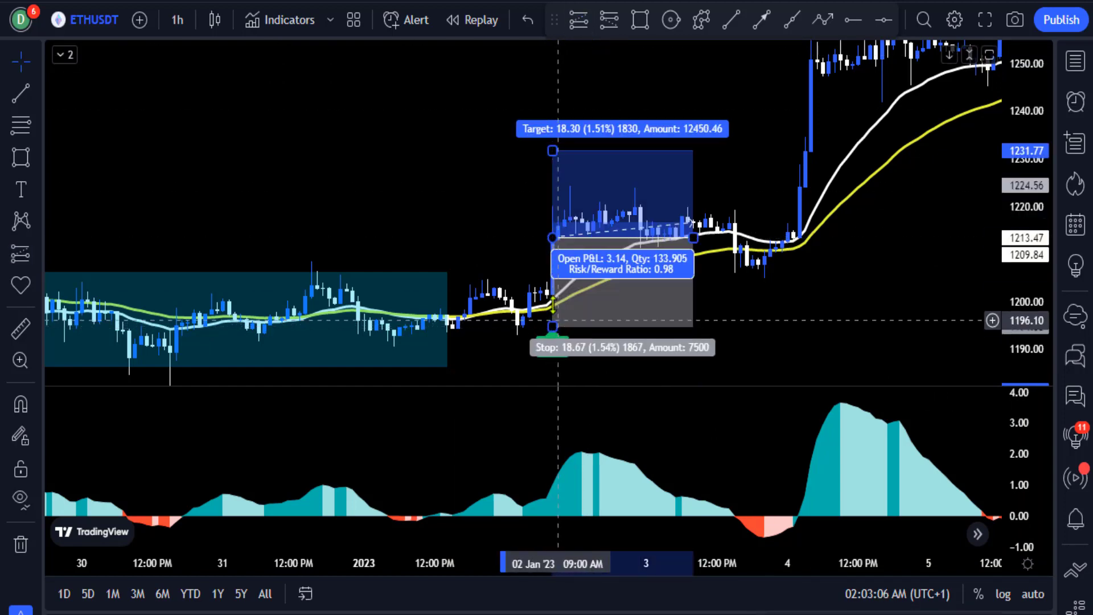
left_click_drag(579, 151, 578, 58)
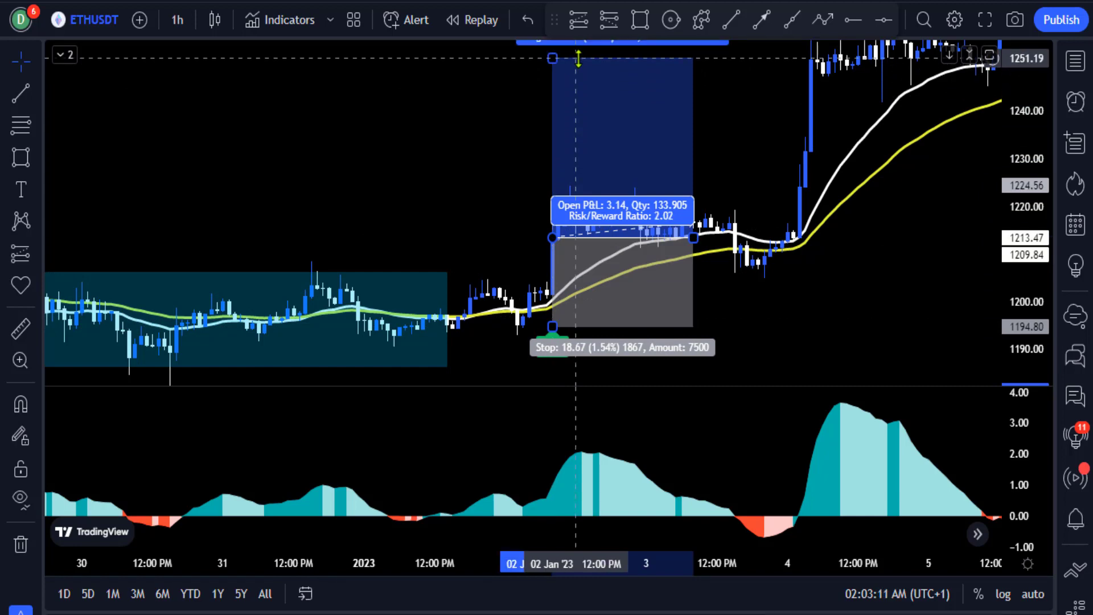
left_click_drag(692, 238, 827, 220)
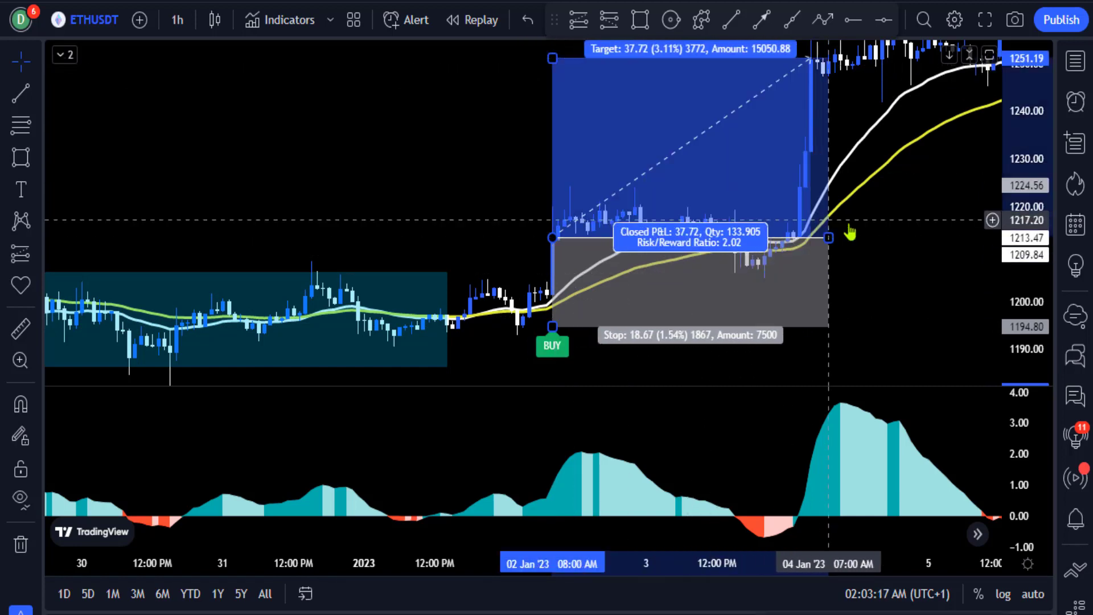
left_click(481, 532)
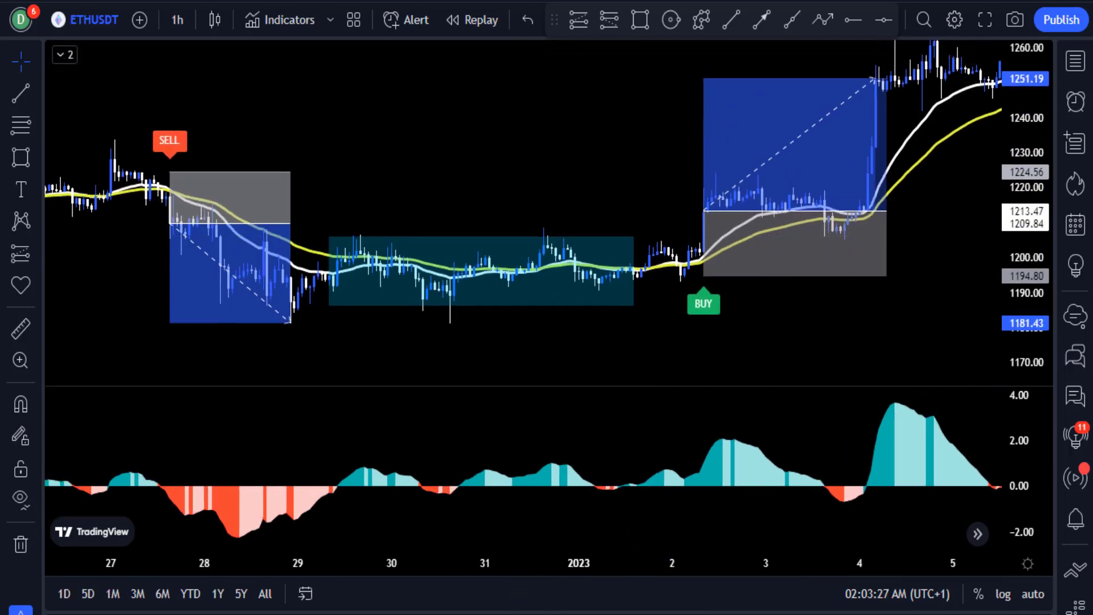